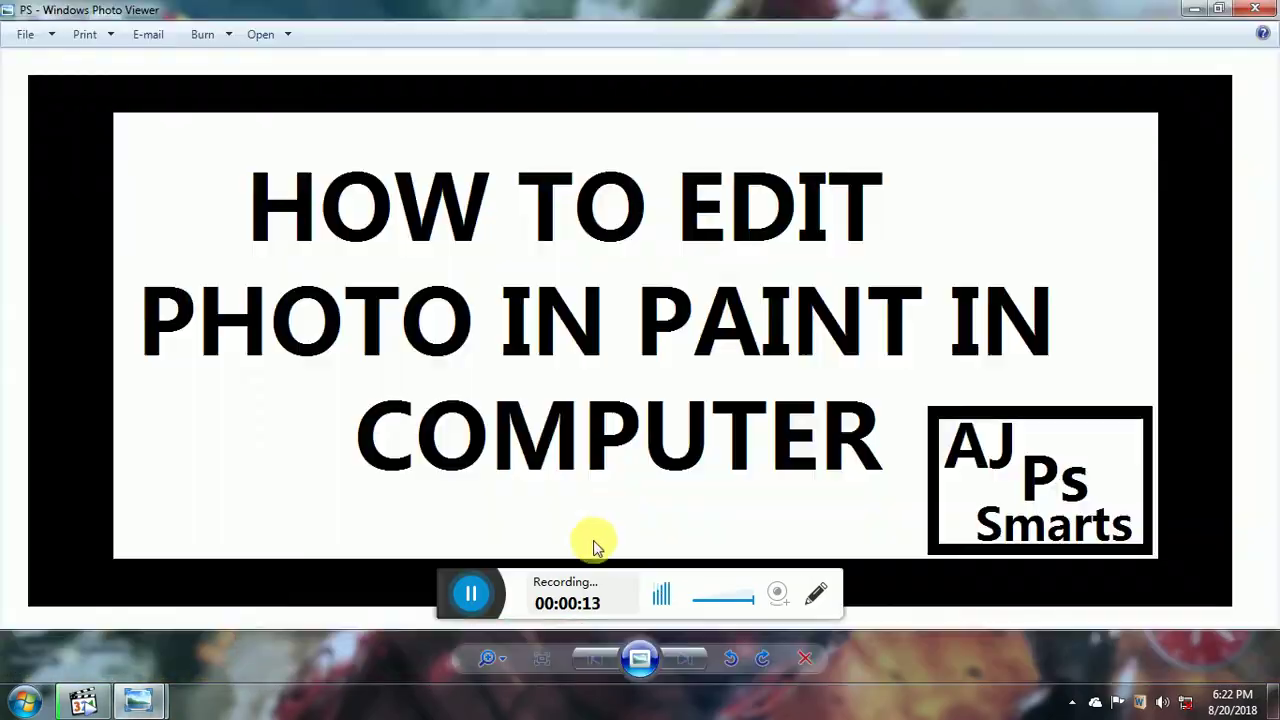
click(636, 662)
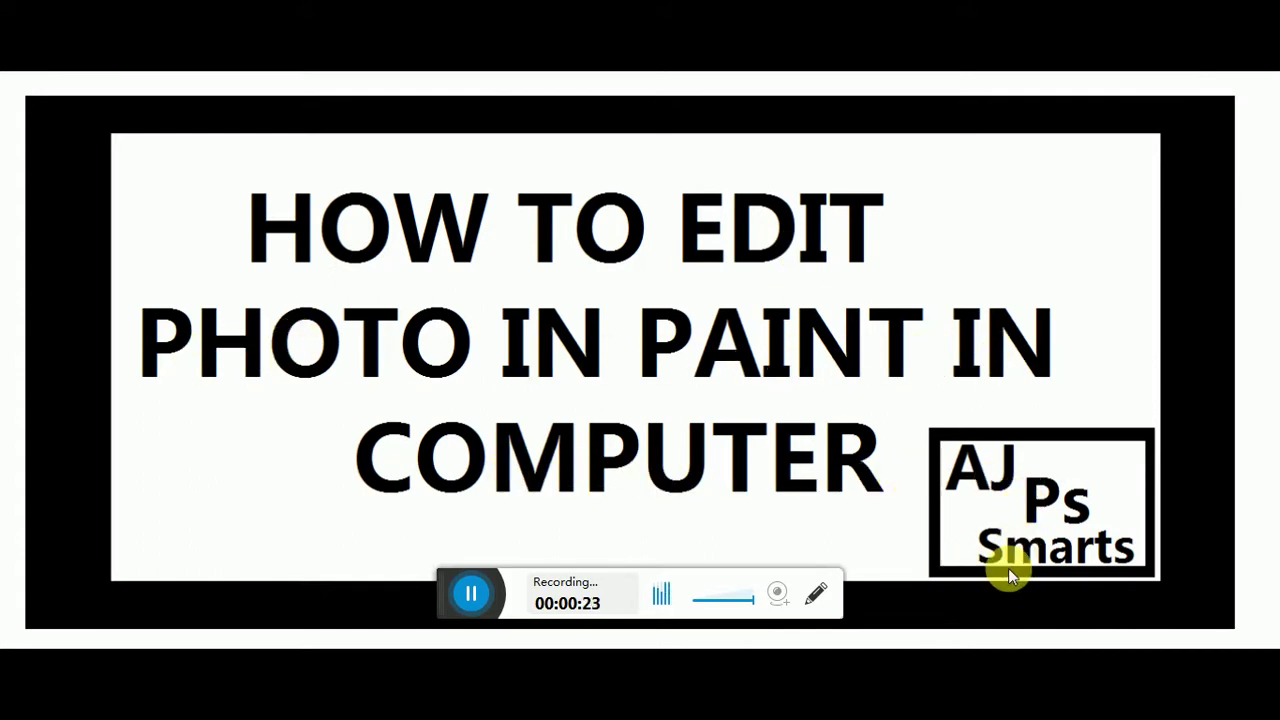
key(Escape)
right_click(442, 181)
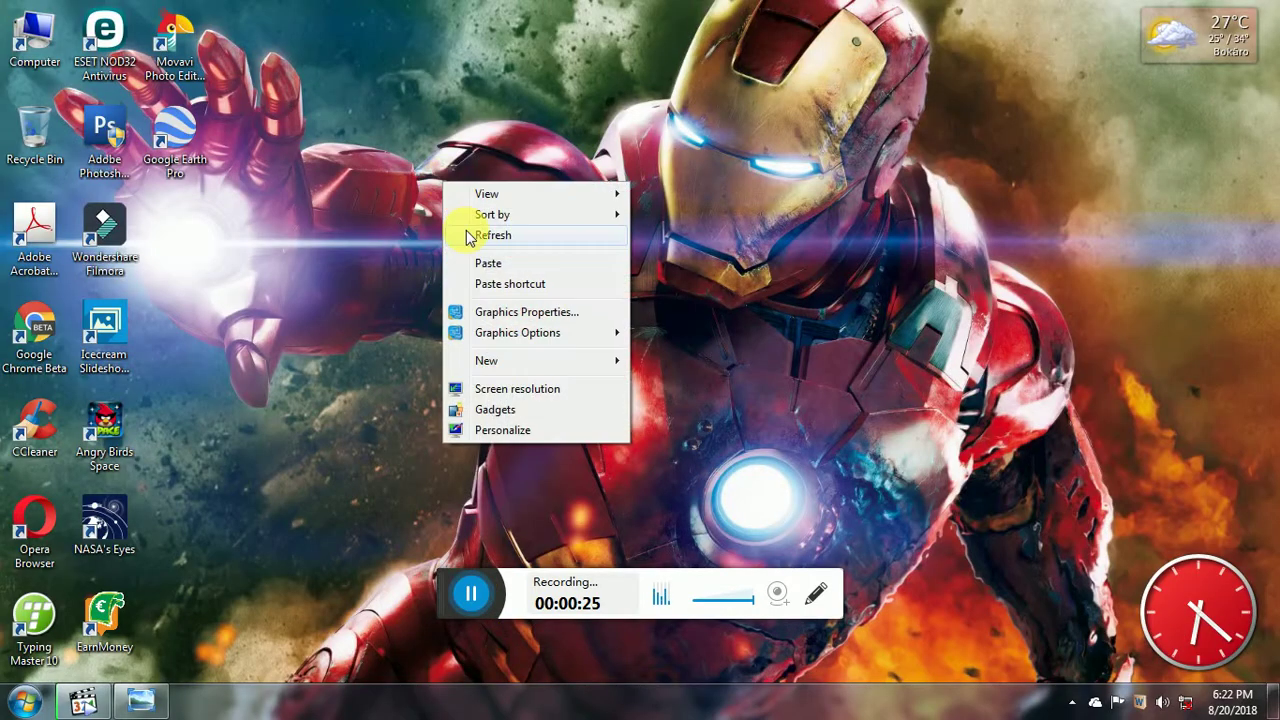
click(470, 234)
right_click(460, 205)
click(500, 257)
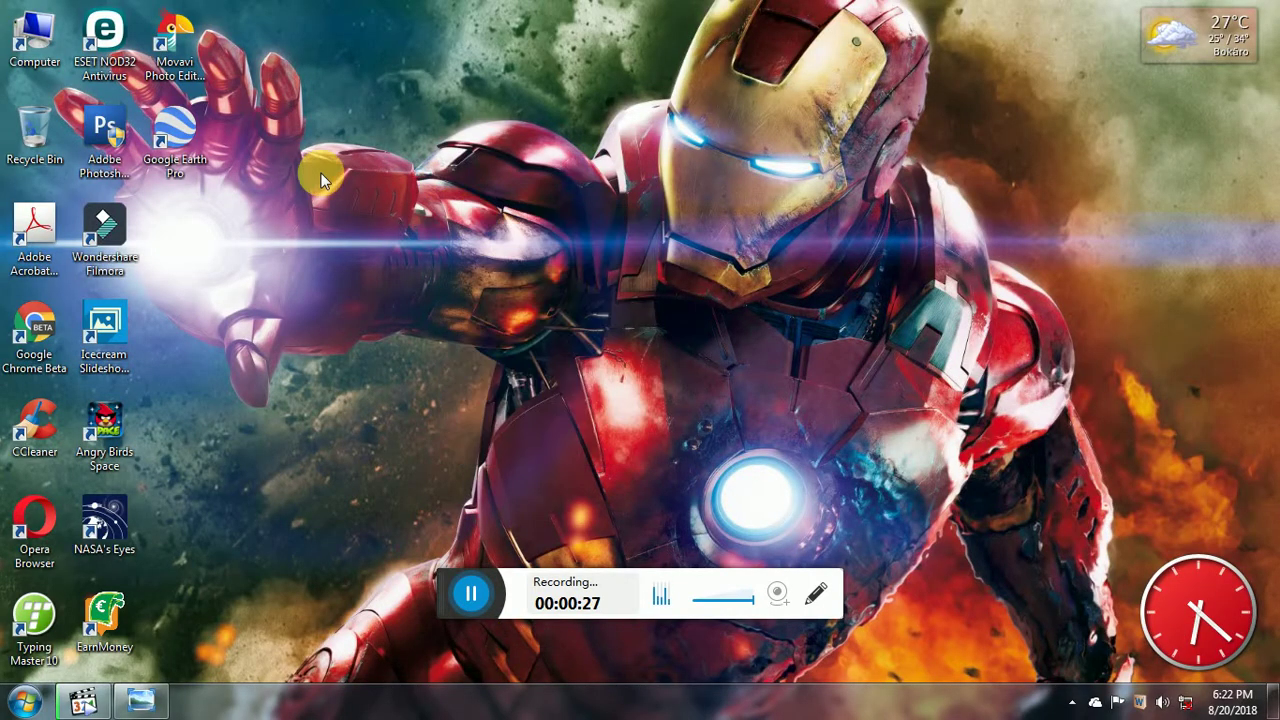
Open Local Disk (E:) from Computer and look through its C Drive folder for the photo.
double_click(28, 48)
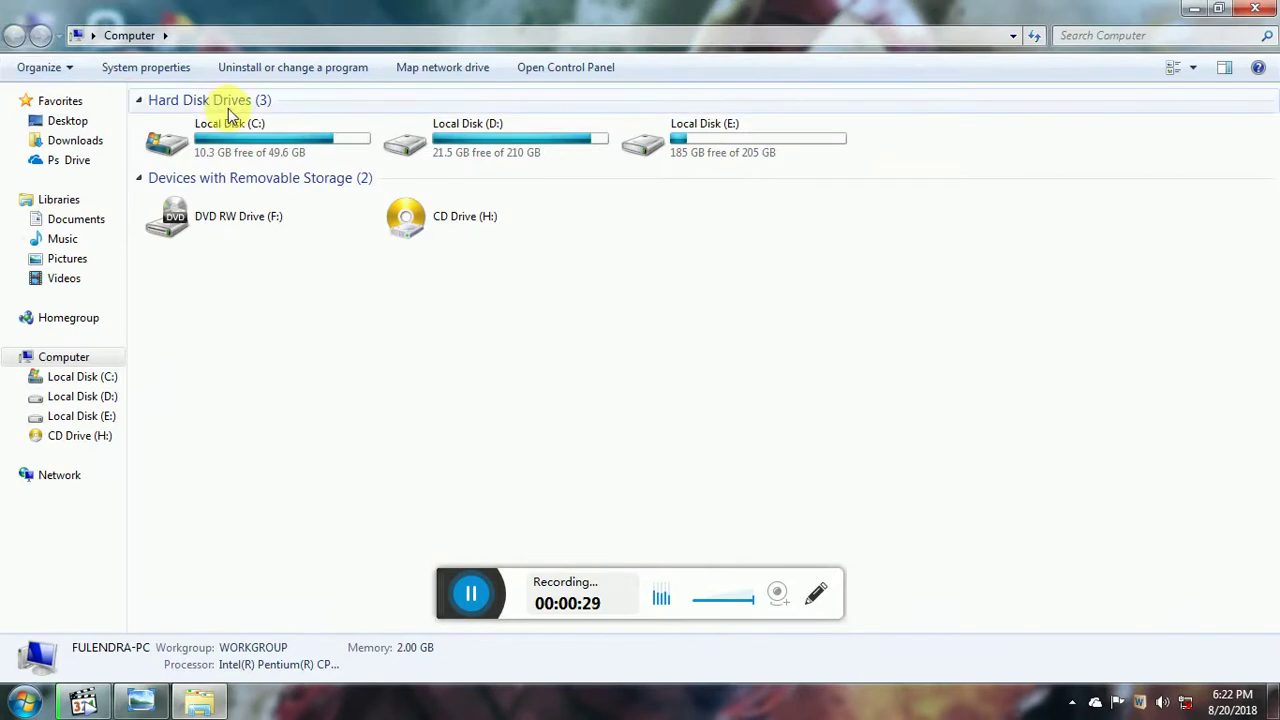
double_click(693, 128)
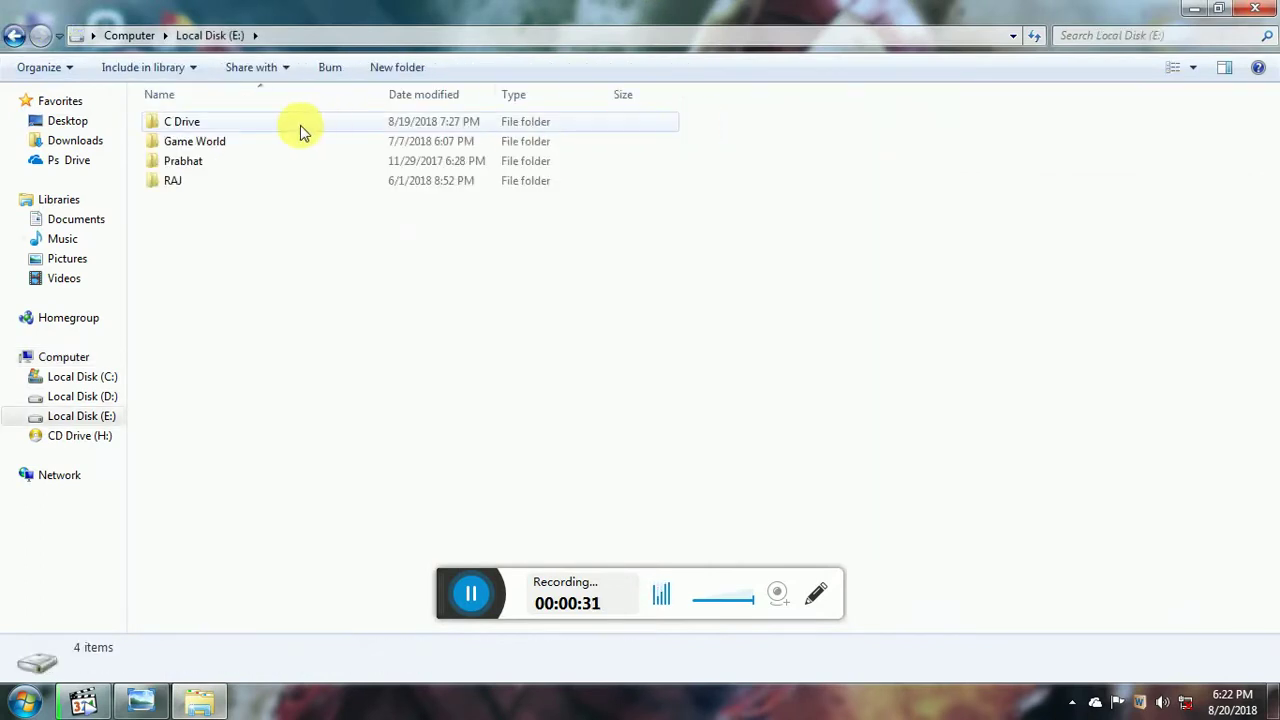
double_click(240, 124)
scroll(329, 229, down, 3)
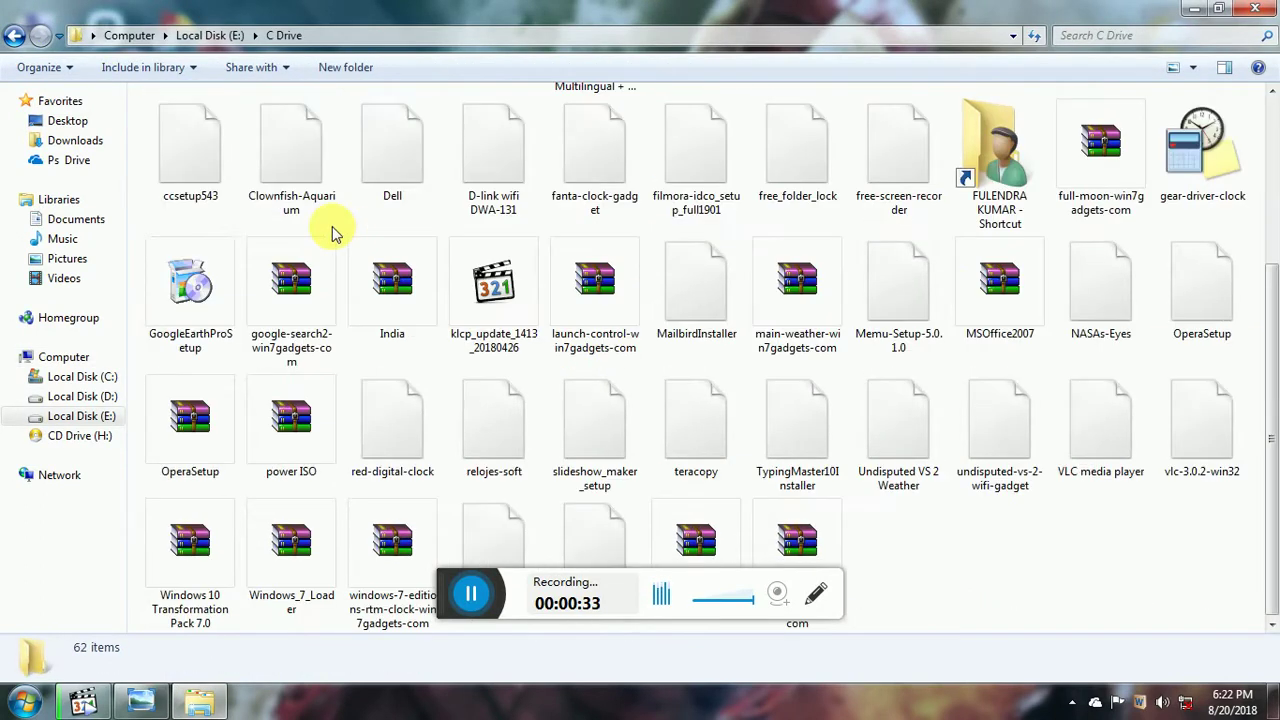
scroll(345, 240, up, 3)
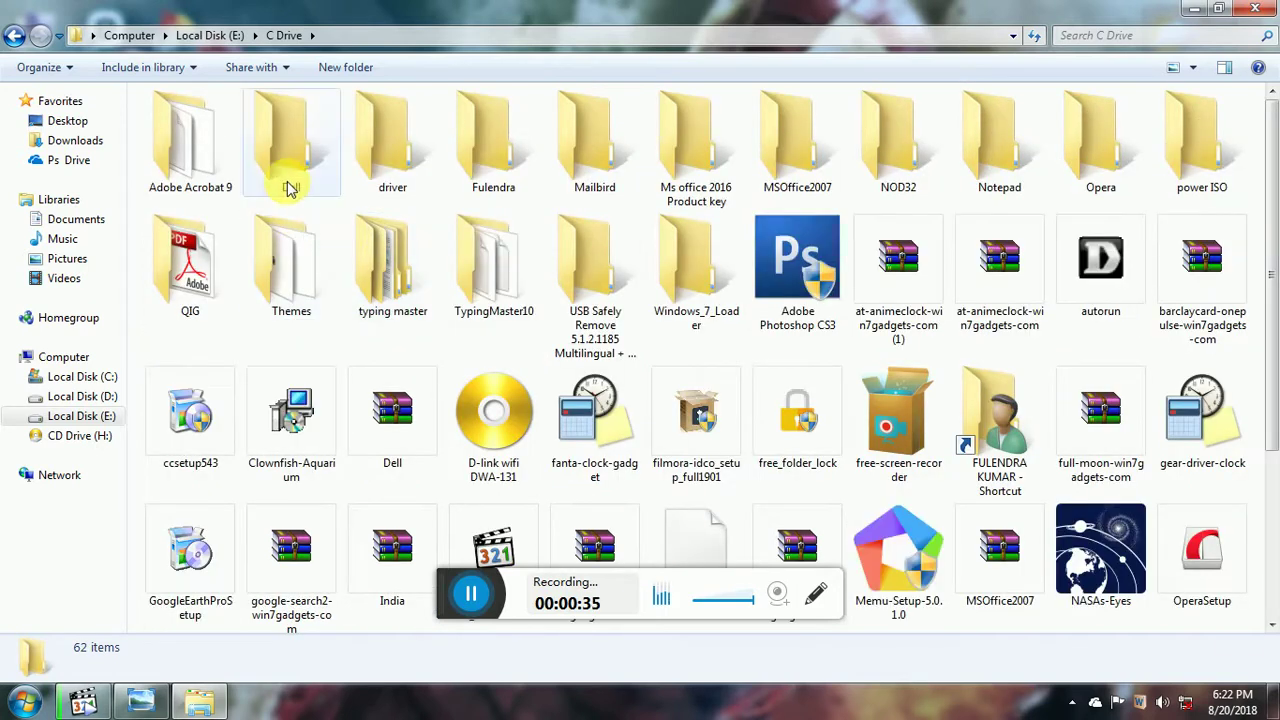
scroll(457, 251, down, 3)
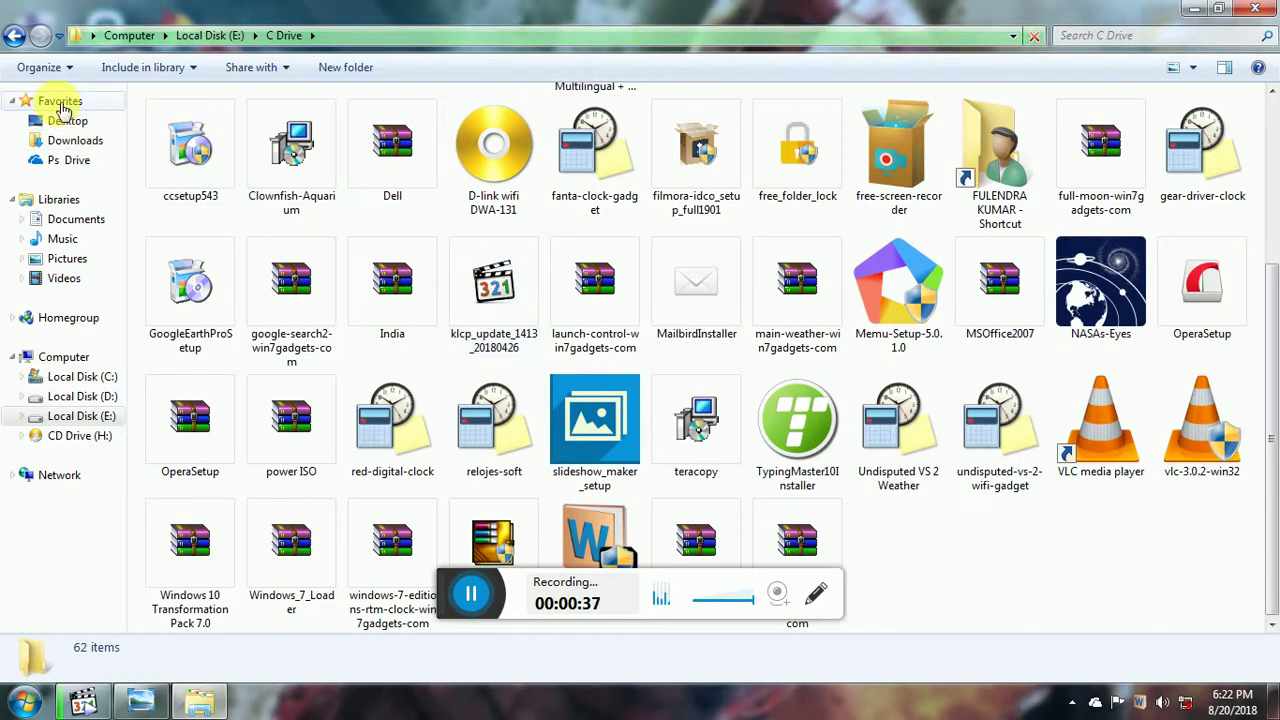
Look through the Game World folder and its Air Assault subfolder, and return to the root of Local Disk (E:).
click(14, 35)
double_click(208, 144)
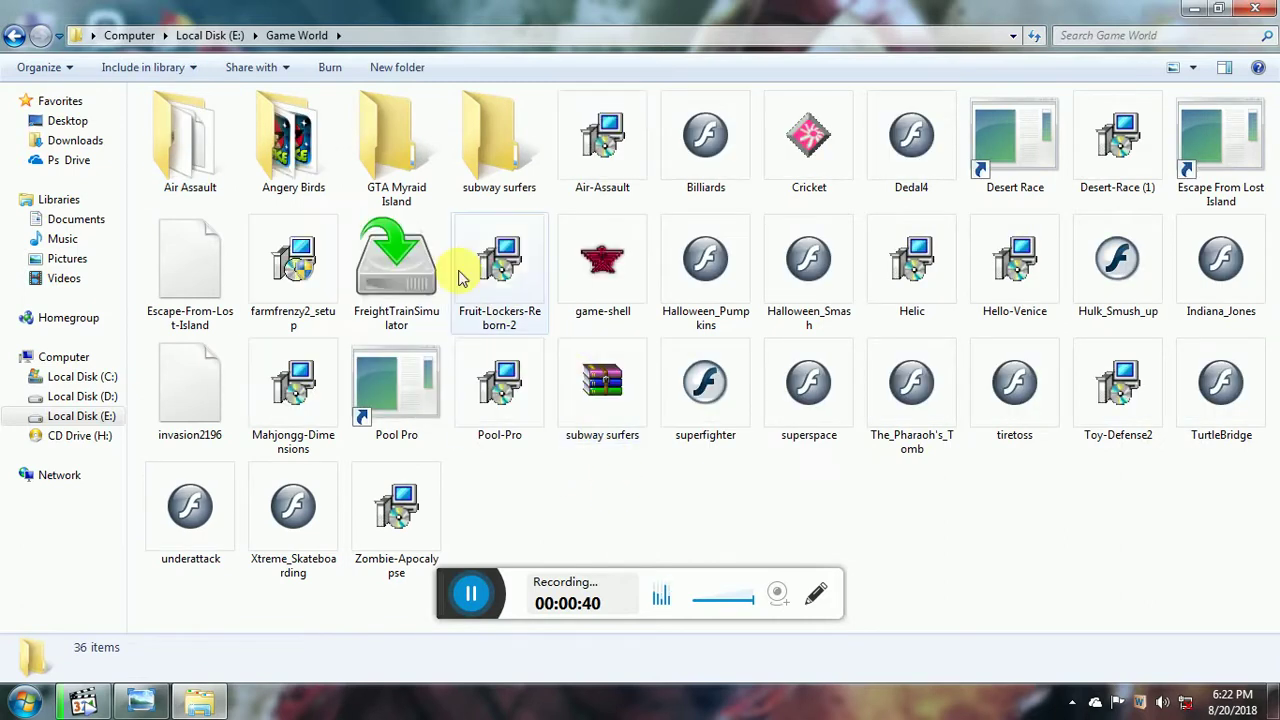
click(491, 360)
click(492, 268)
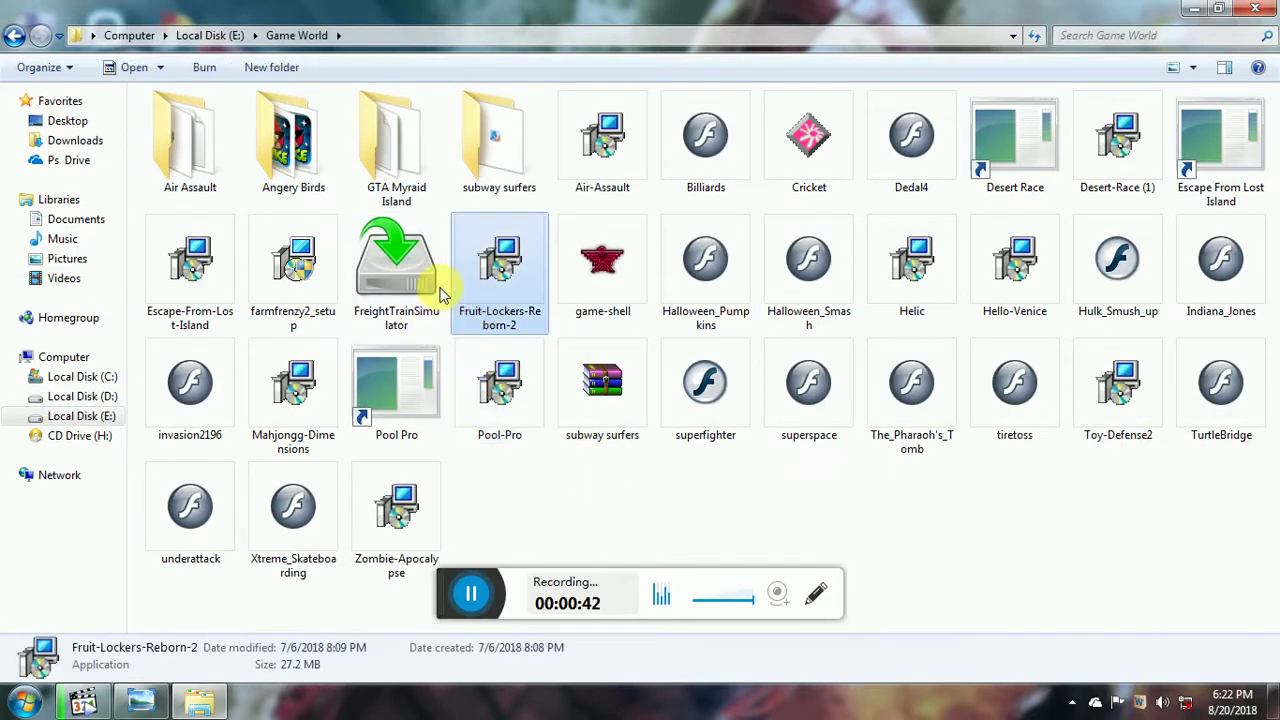
double_click(206, 148)
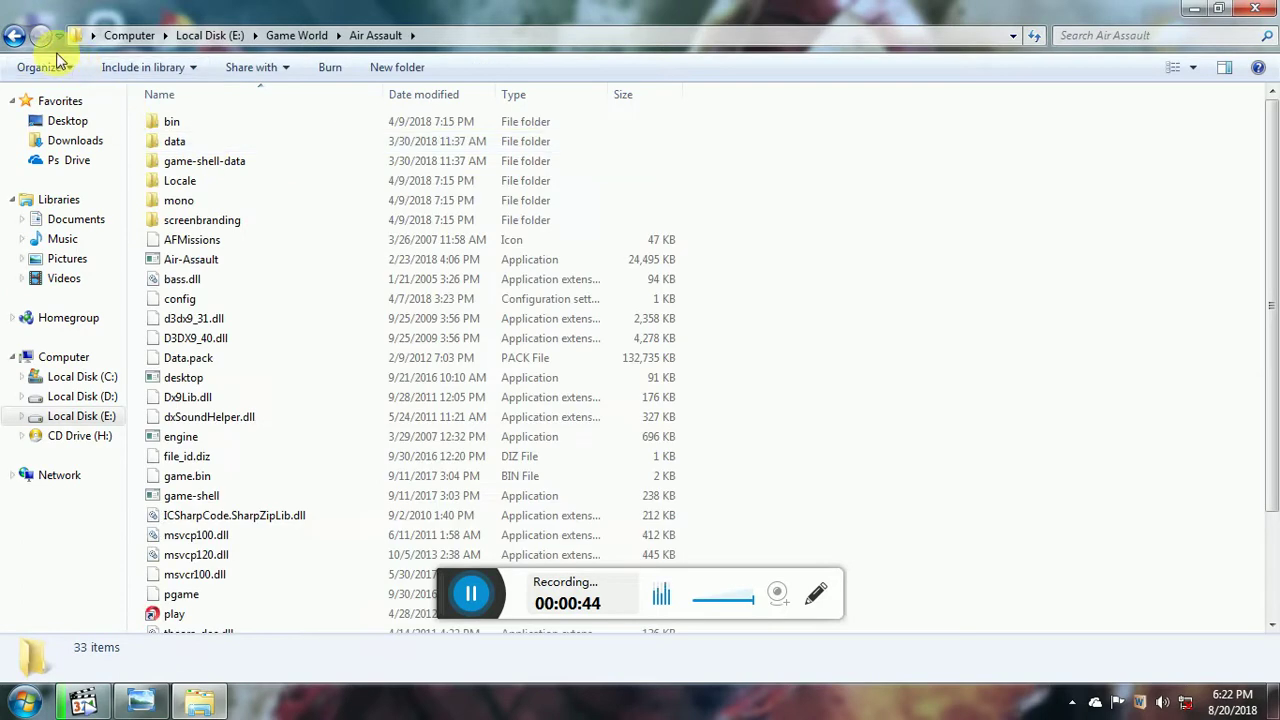
click(14, 35)
click(14, 35)
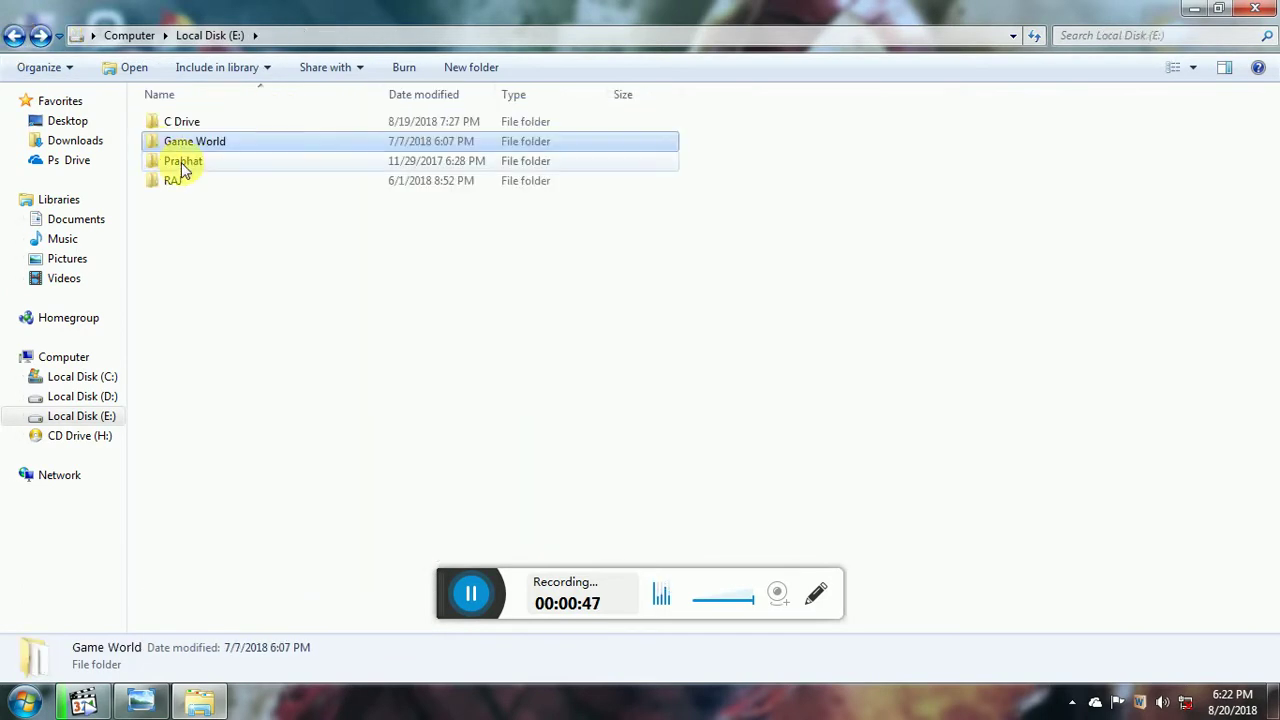
Check the contents of the last two folders on Local Disk (E:) and return to the drive's root.
double_click(180, 161)
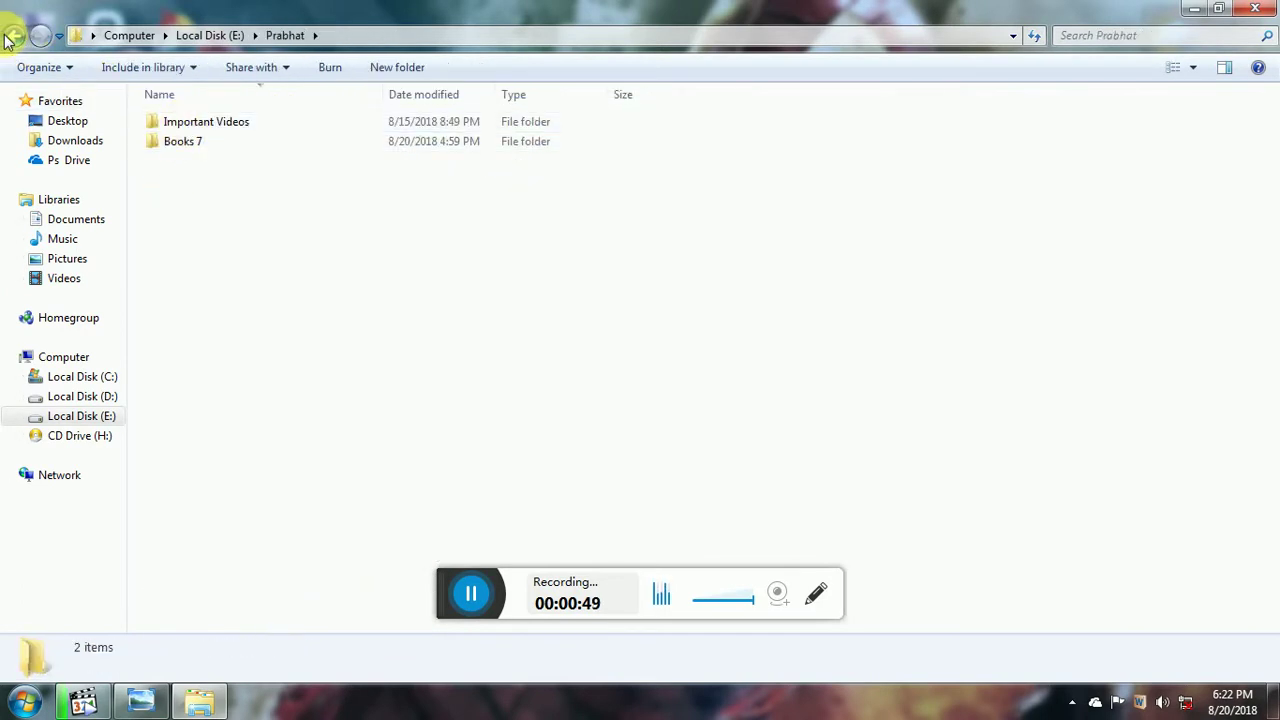
click(15, 40)
double_click(180, 181)
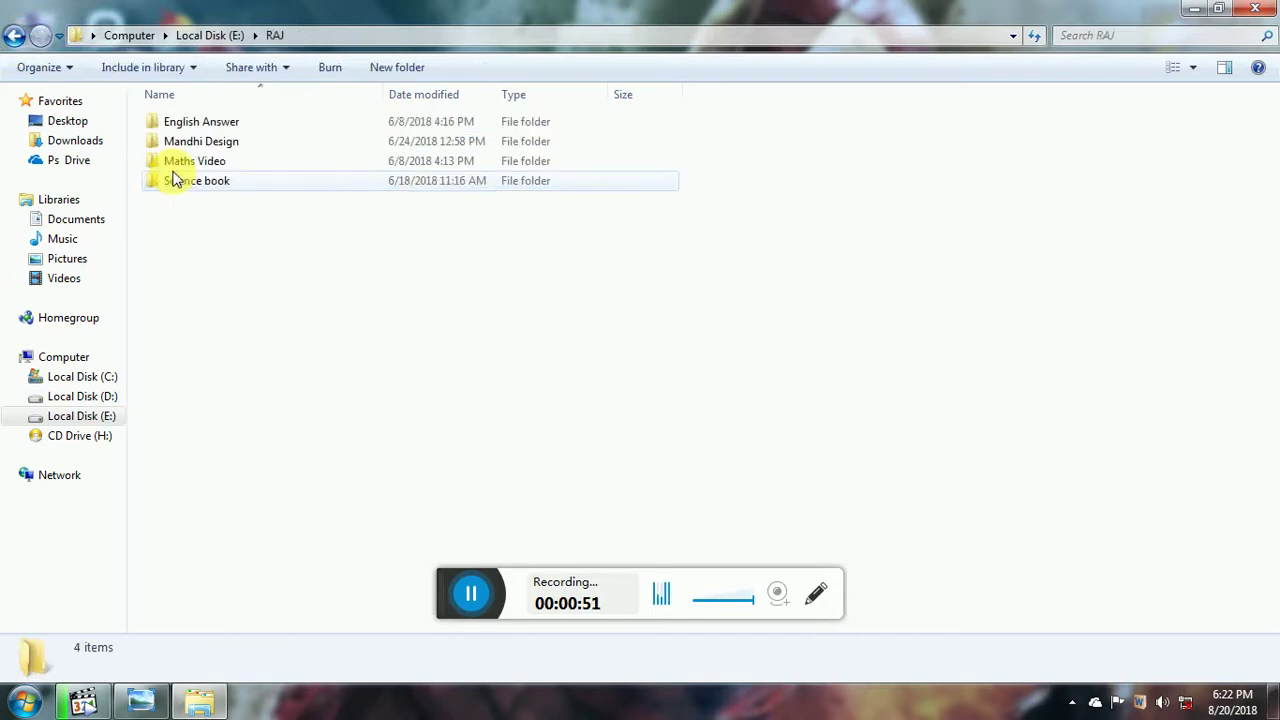
double_click(180, 122)
double_click(14, 36)
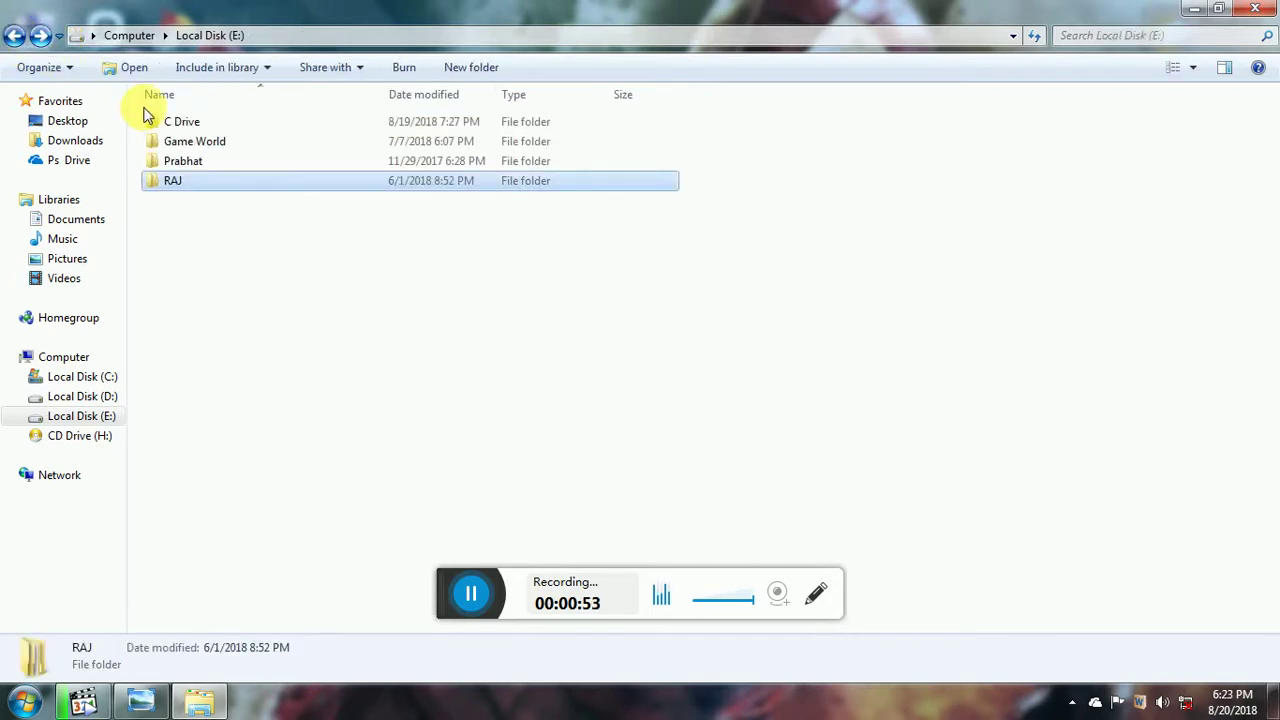
Browse the Important Videos folder inside the third folder of Local Disk (E:).
double_click(200, 163)
double_click(180, 123)
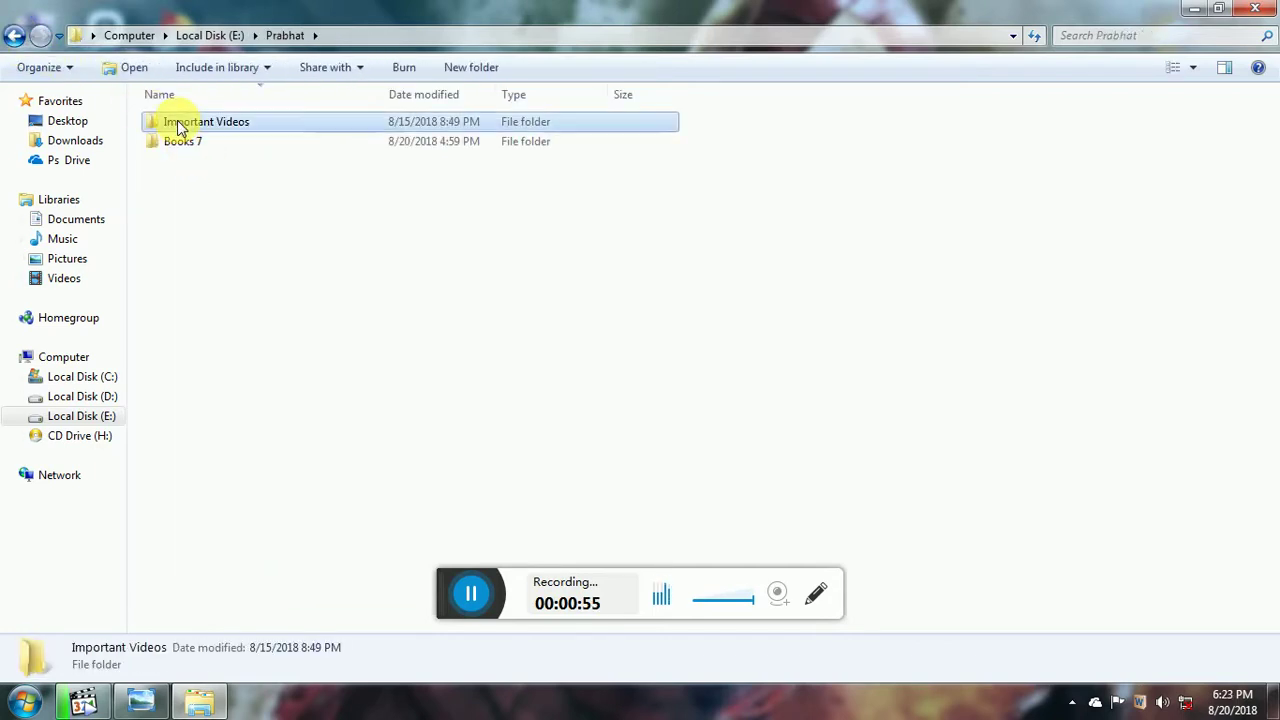
scroll(523, 222, down, 3)
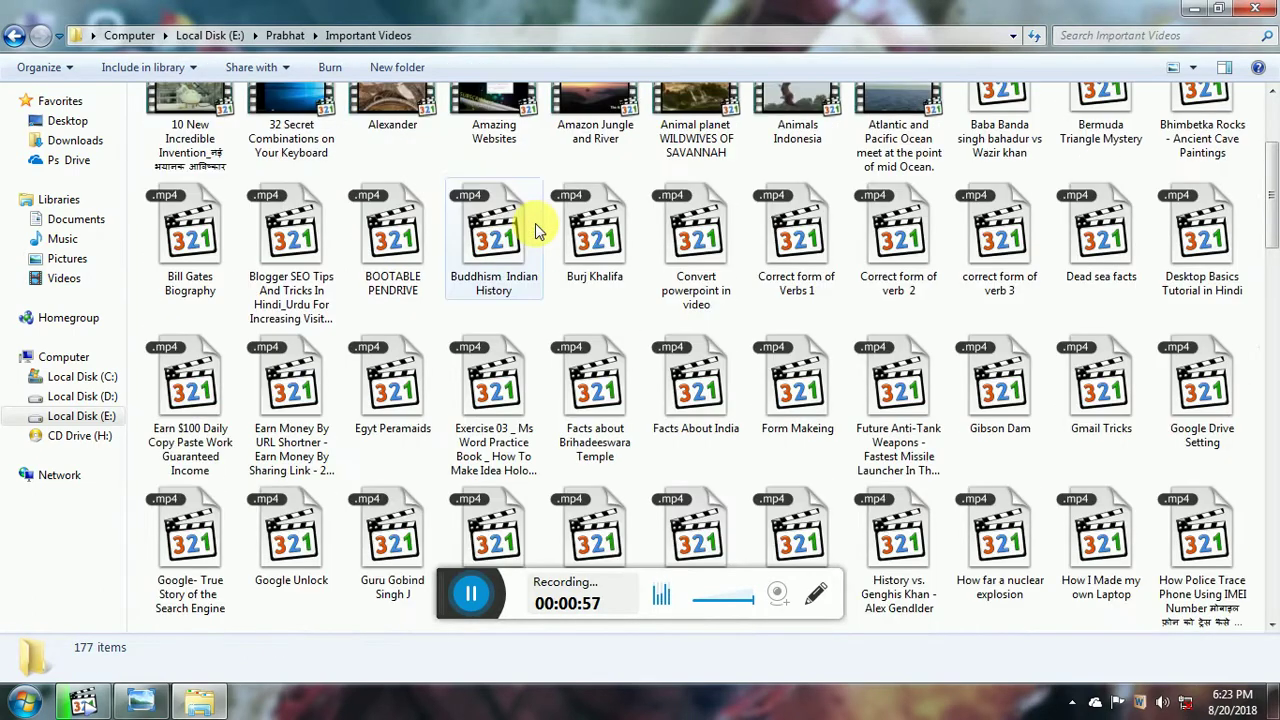
scroll(530, 226, down, 4)
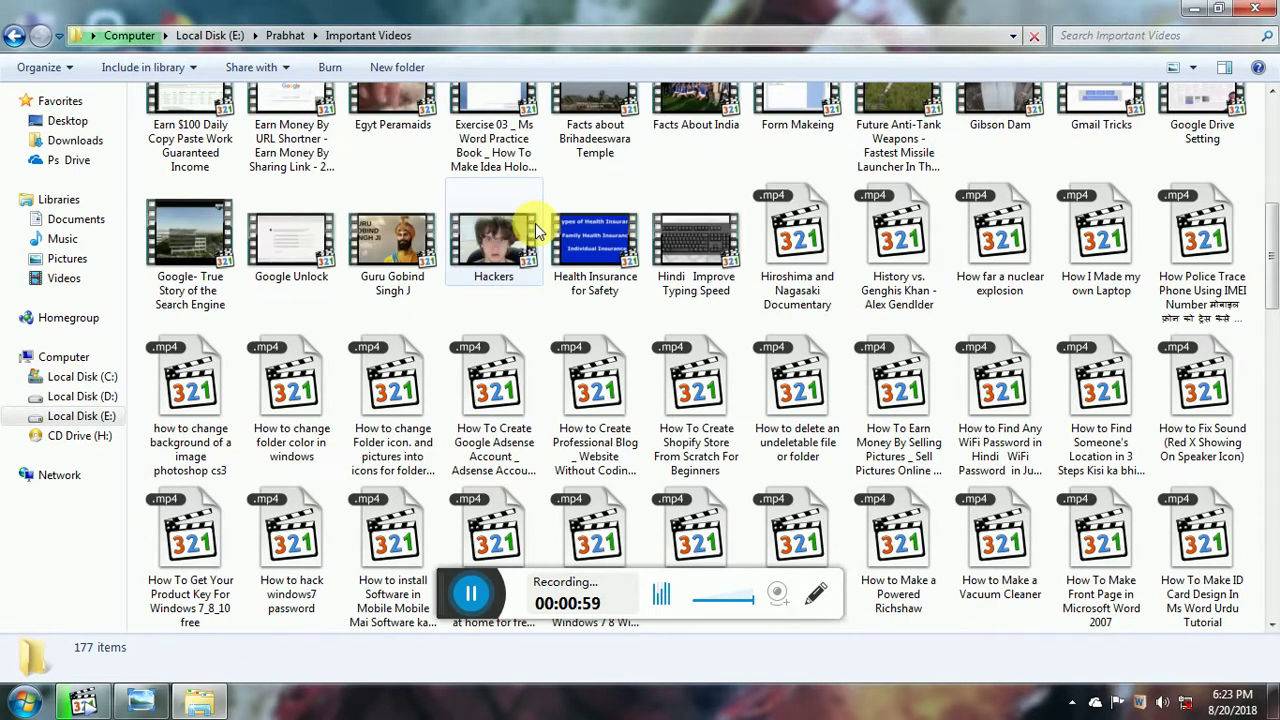
scroll(535, 226, down, 20)
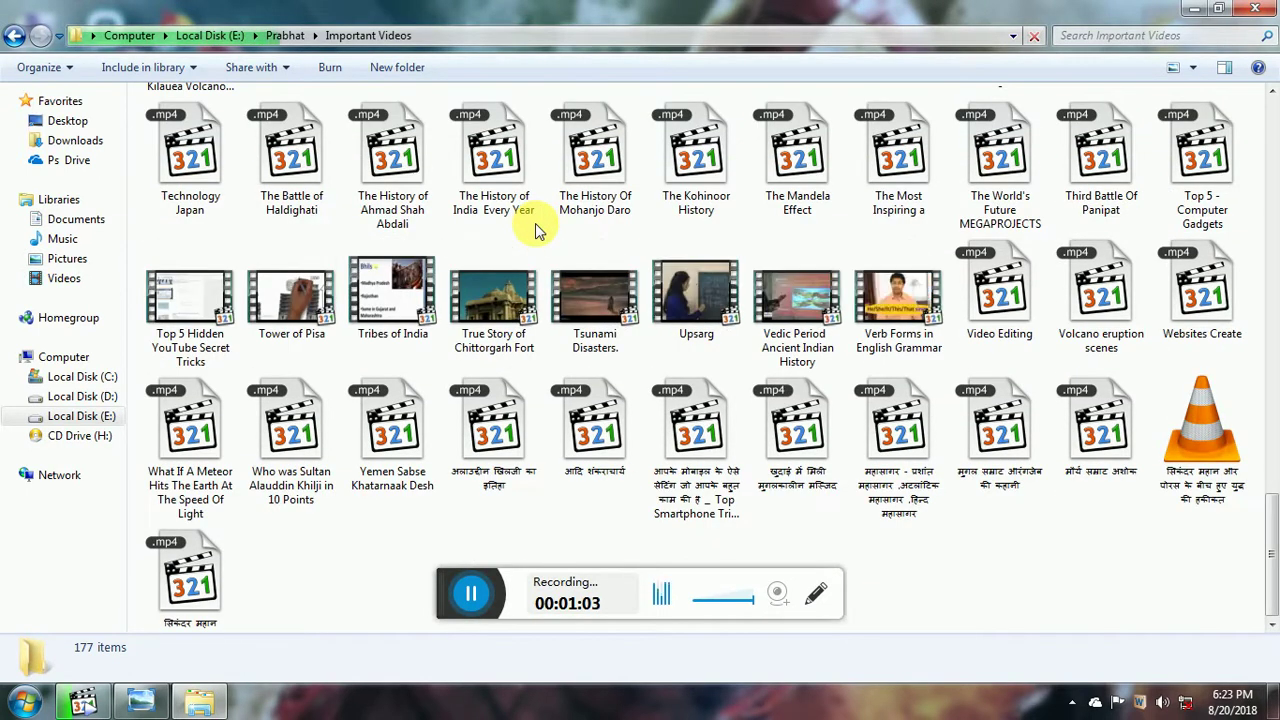
scroll(531, 223, up, 20)
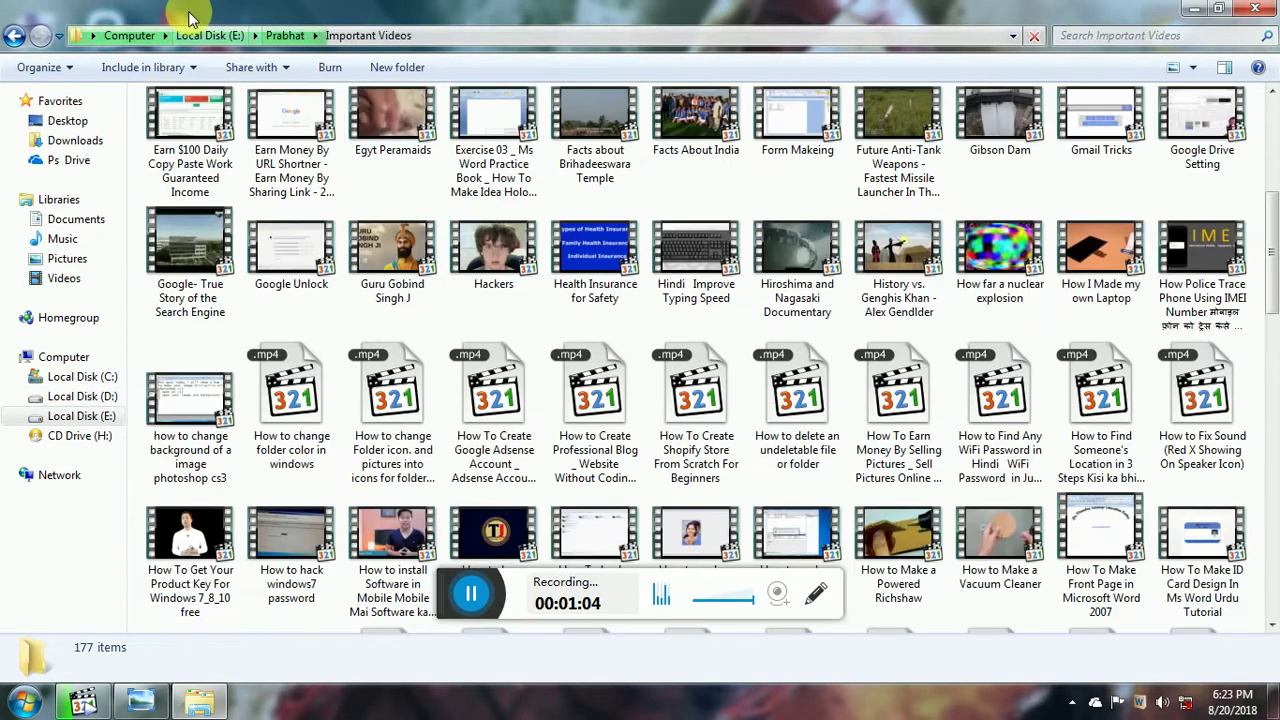
Open image 24 from the NCSC Data folder inside the neighbouring Books 7 folder.
click(14, 36)
double_click(186, 140)
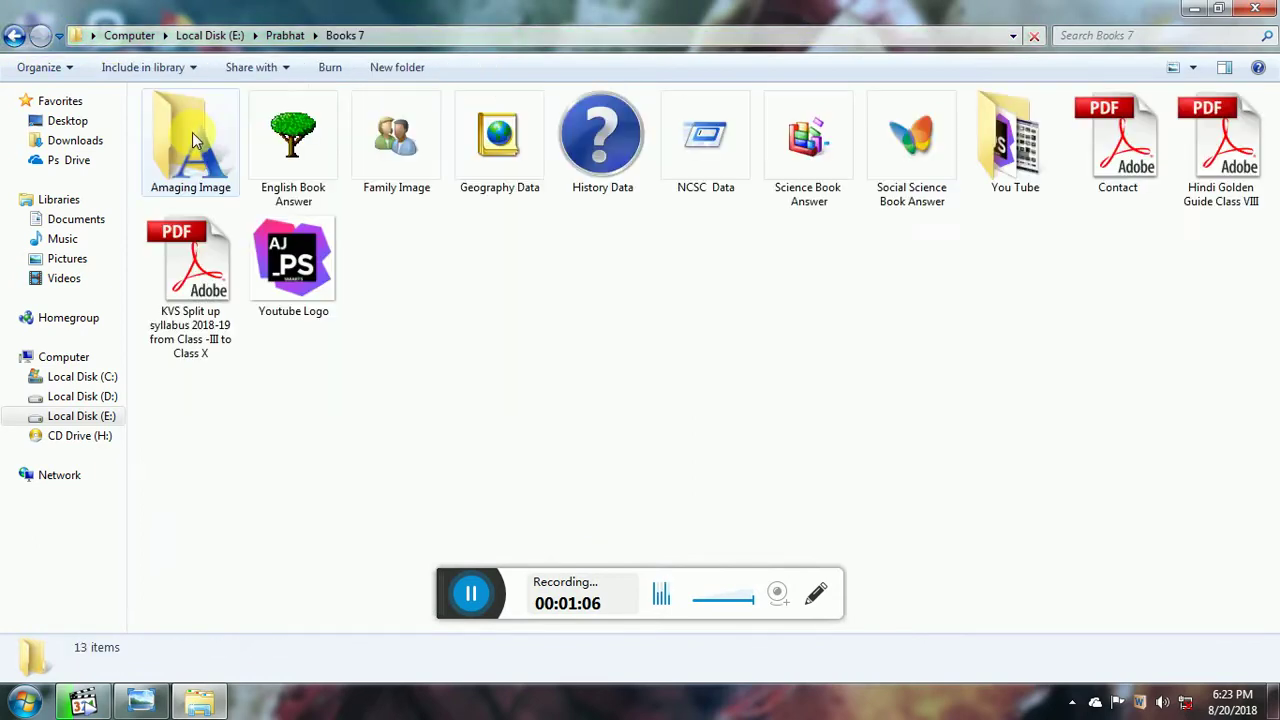
click(275, 248)
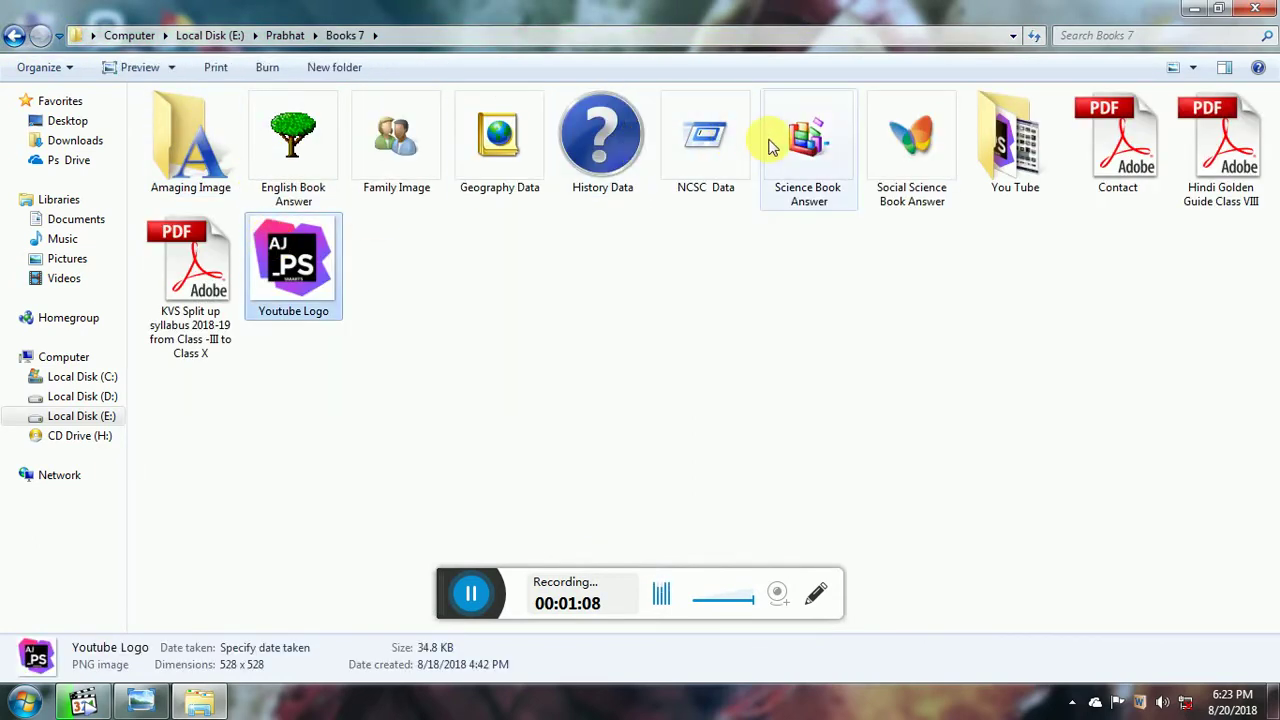
click(775, 136)
double_click(705, 130)
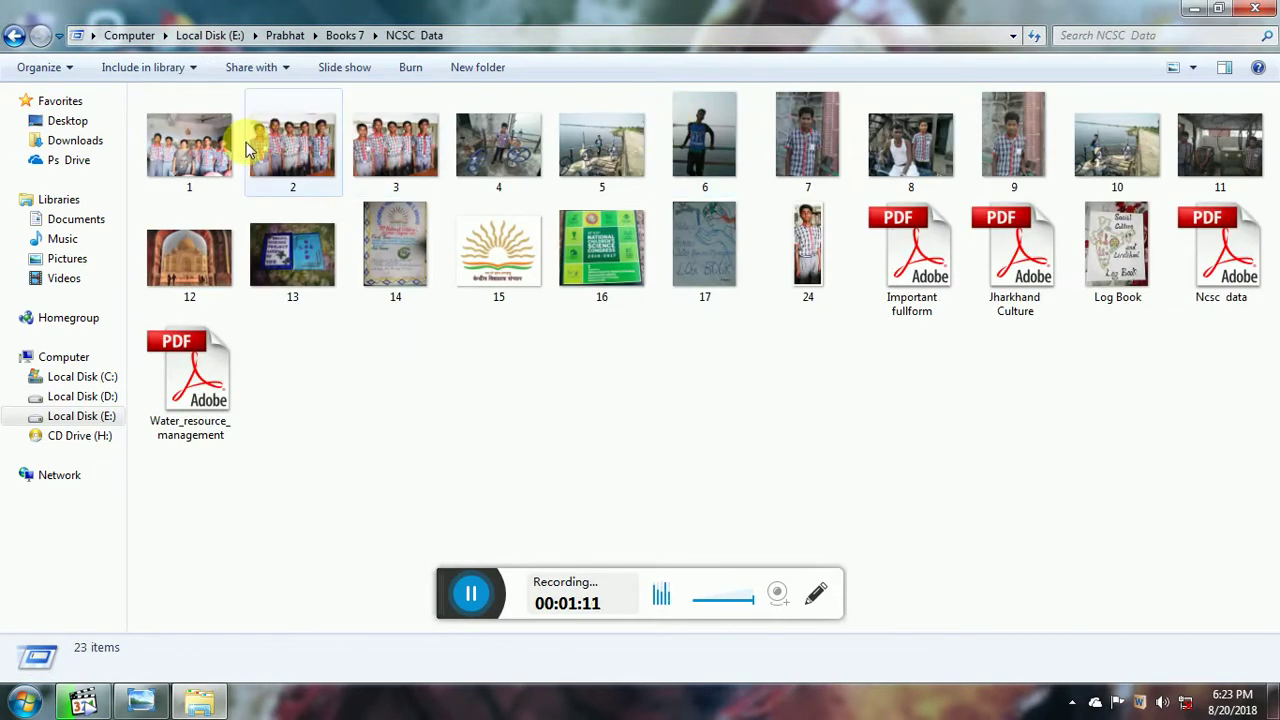
double_click(779, 237)
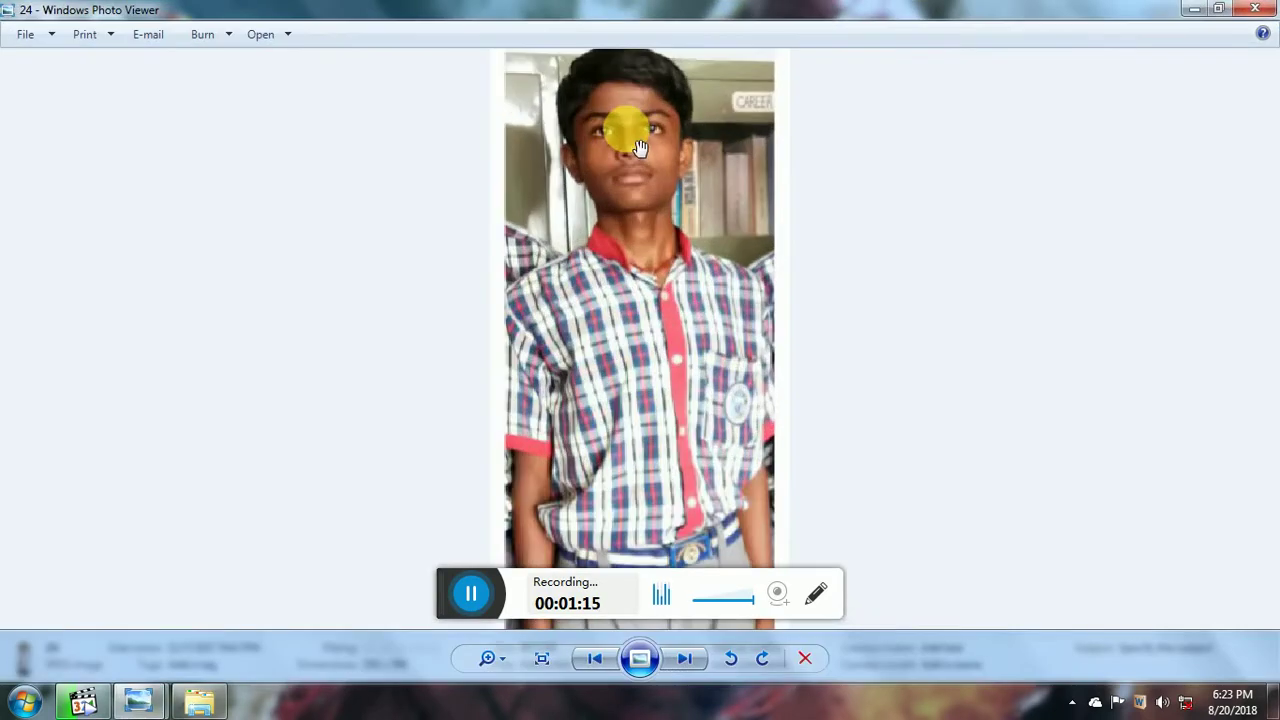
Inspect photo 24 up close and open it in Paint for editing.
scroll(627, 167, up, 2)
drag(634, 197, 640, 225)
scroll(340, 58, down, 2)
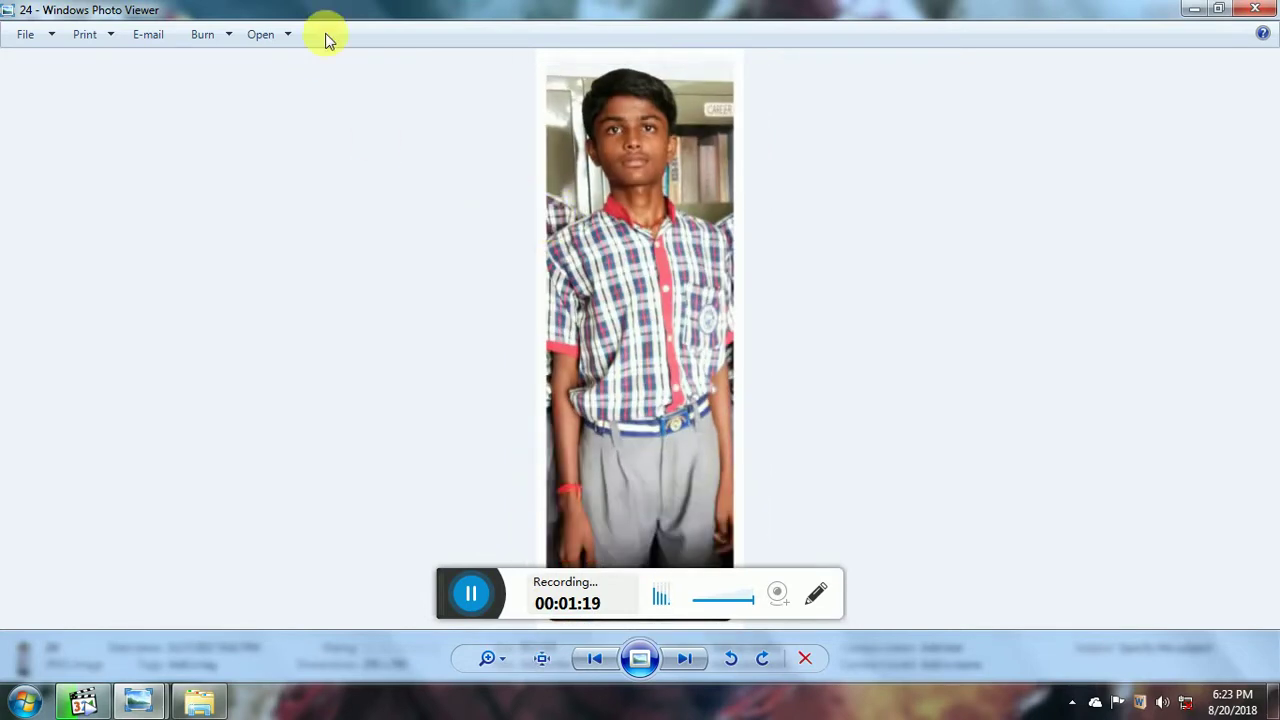
click(288, 36)
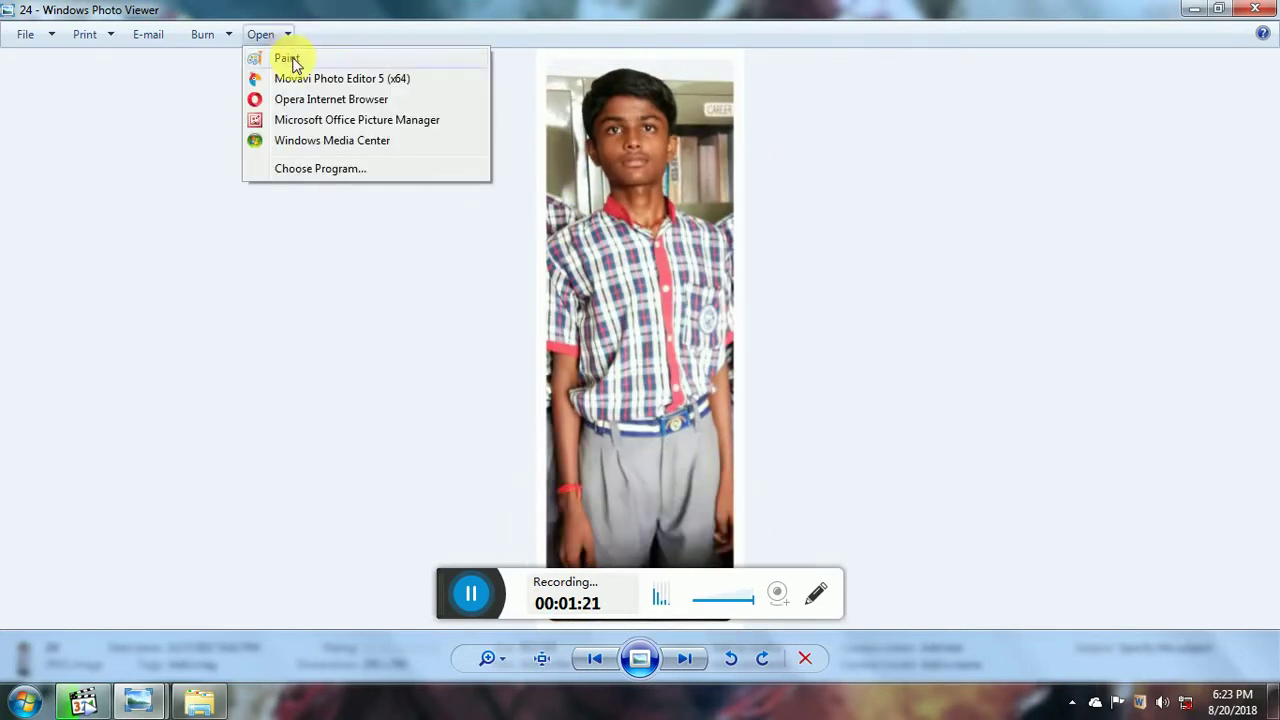
click(293, 60)
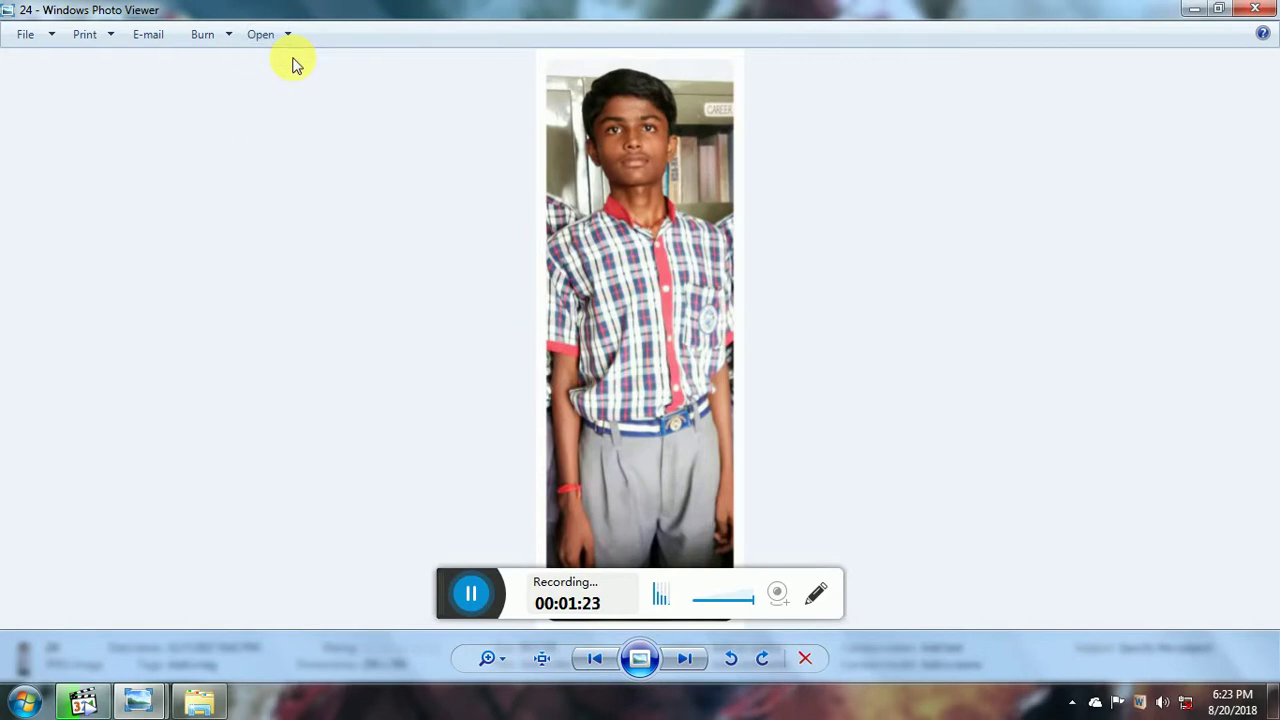
Place a text box about 187 × 32 px across the dark lower end of the photo.
scroll(237, 260, down, 3)
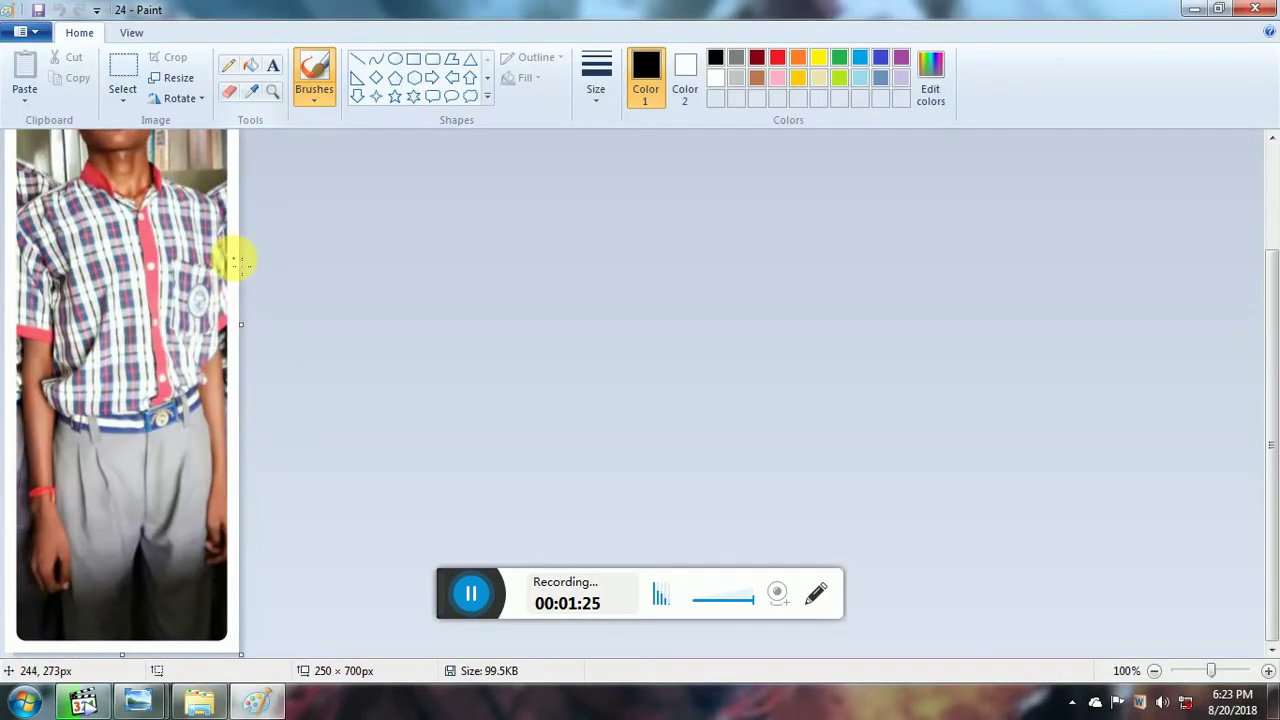
scroll(236, 250, up, 3)
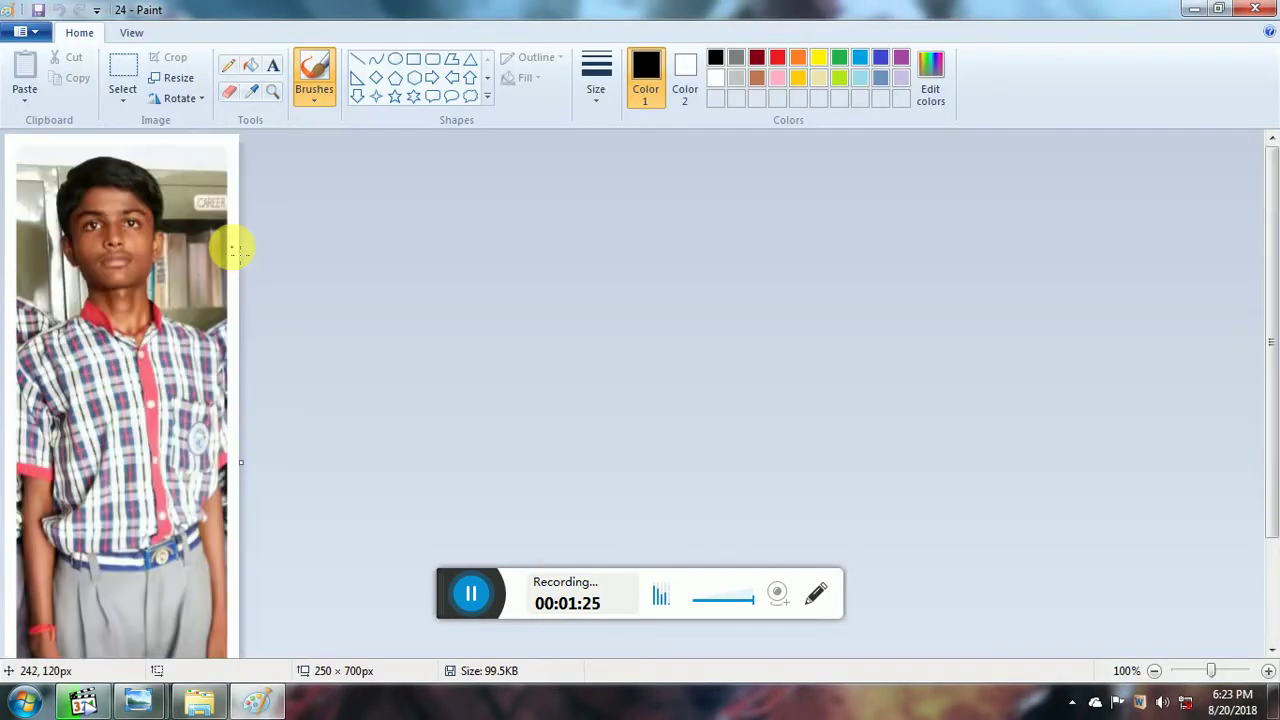
click(272, 68)
scroll(210, 150, down, 3)
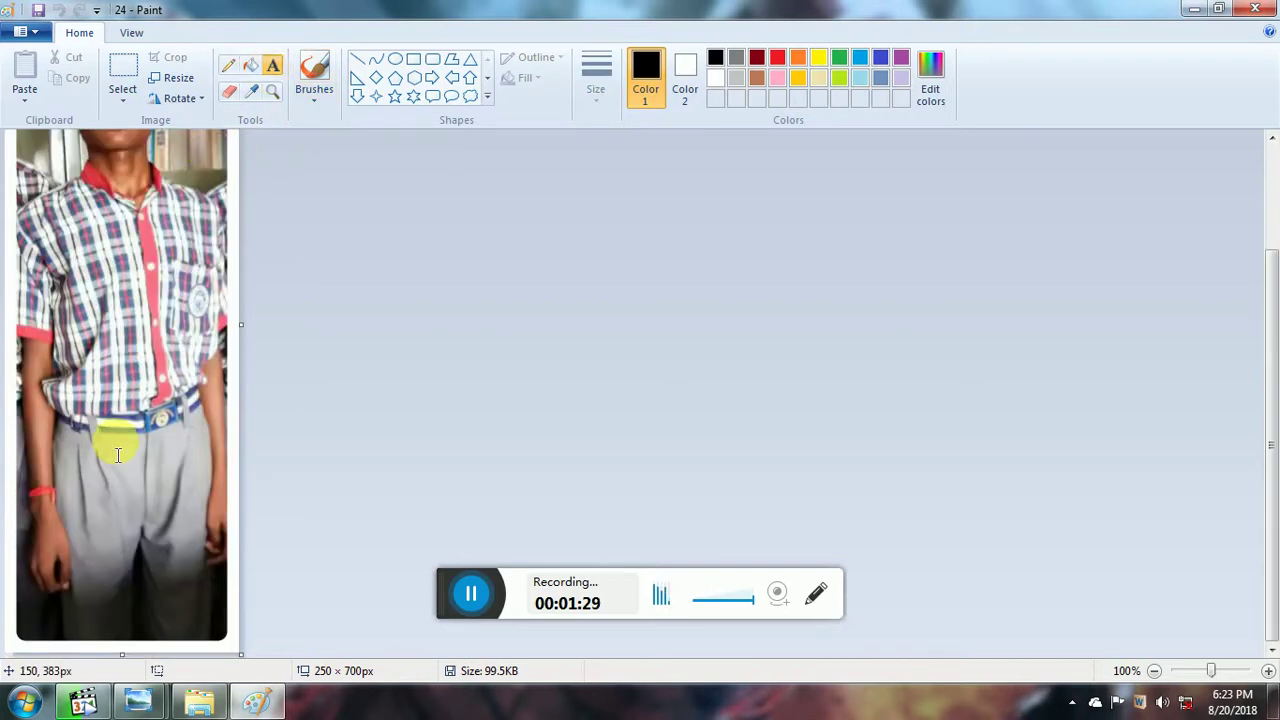
drag(37, 608, 209, 630)
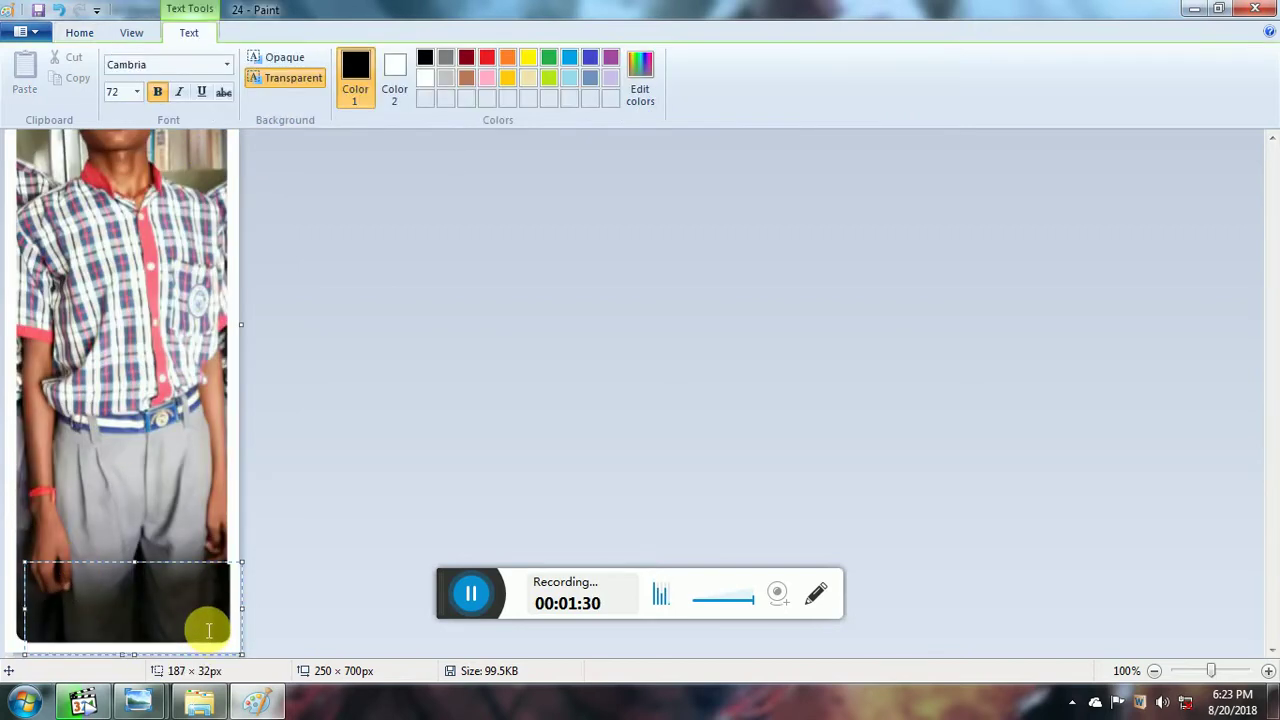
Set the caption text to size 36 in white and enter the person's first name in the text box.
text(P)
key(BackSpace)
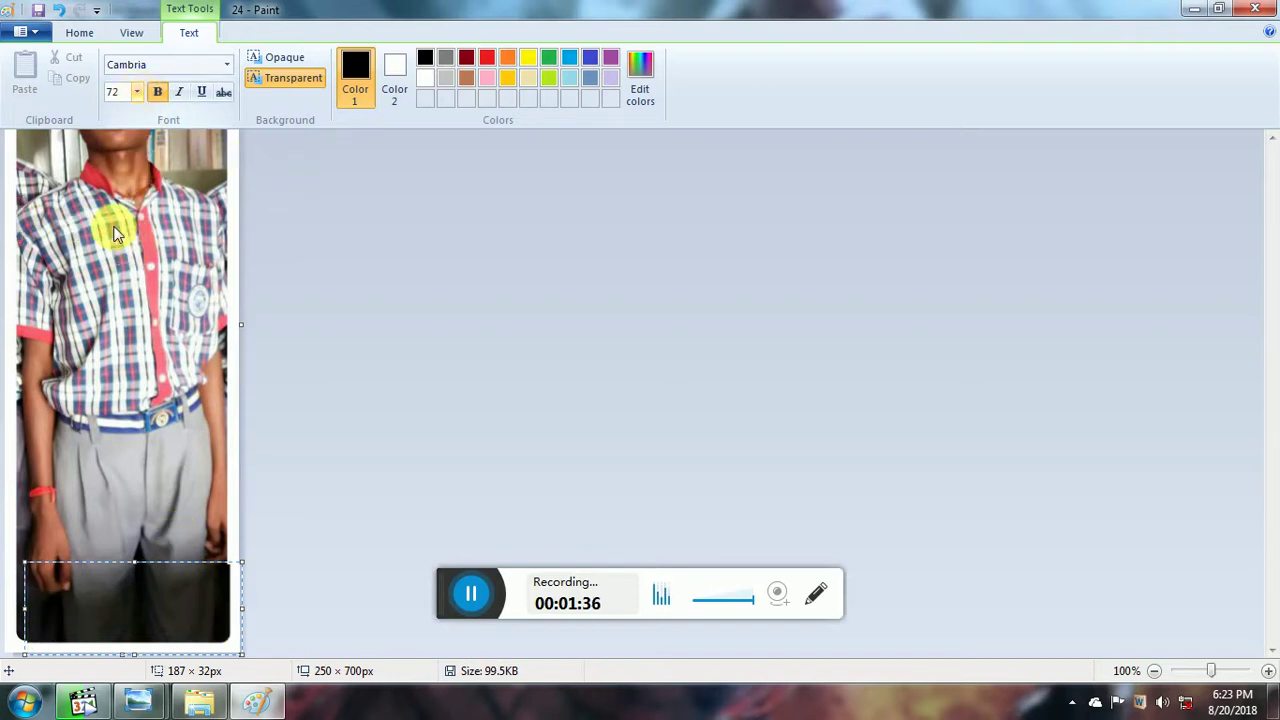
click(136, 91)
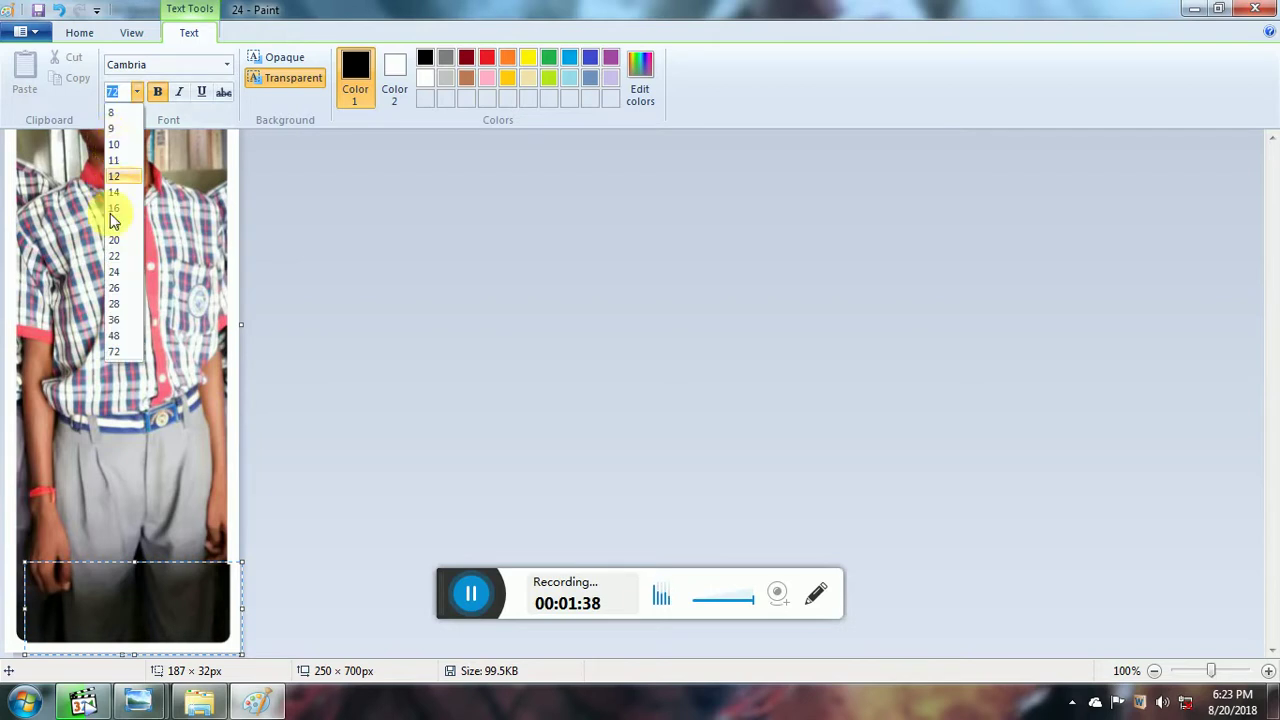
click(116, 319)
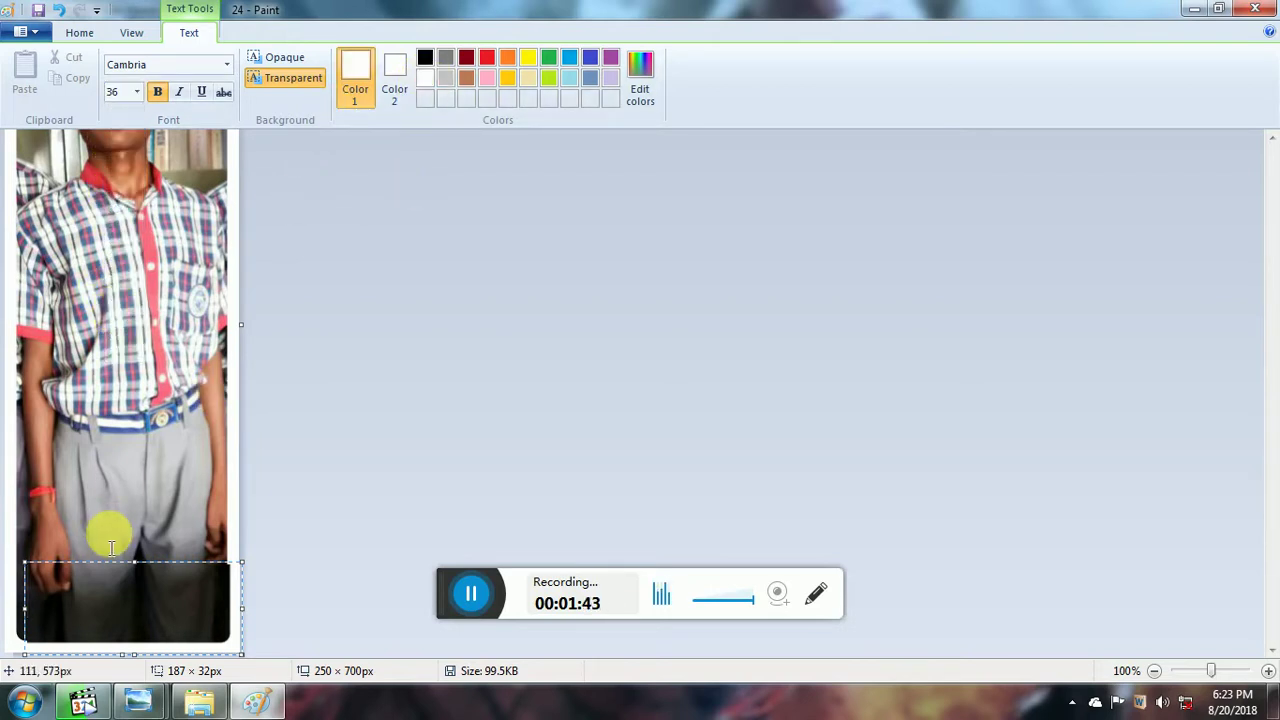
text(P)
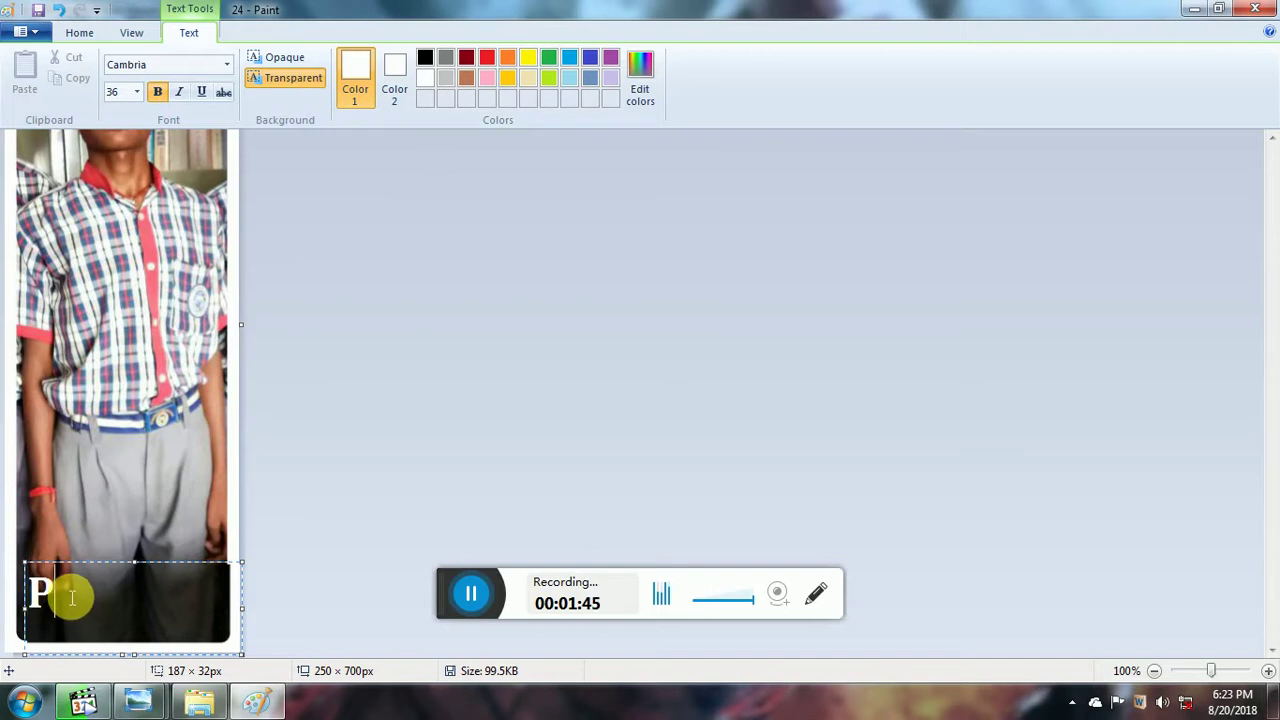
text(rabhat)
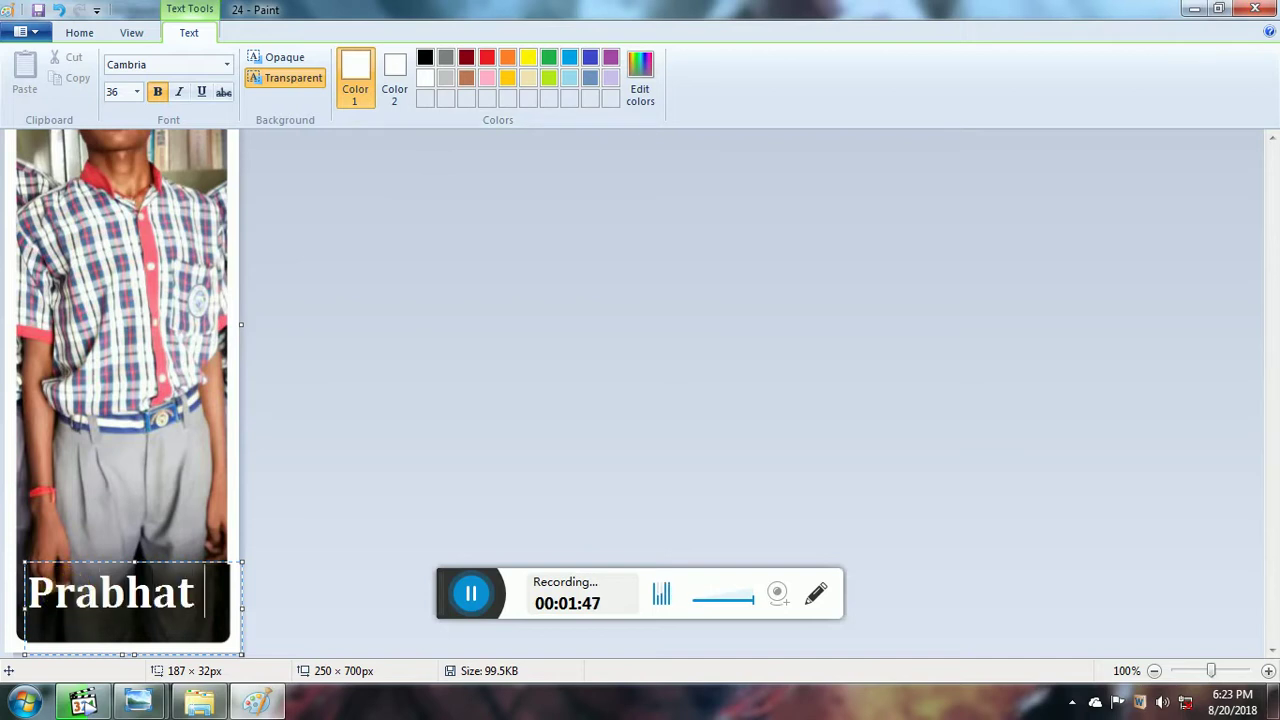
click(72, 596)
key(Return)
key(ctrl+a)
text(K)
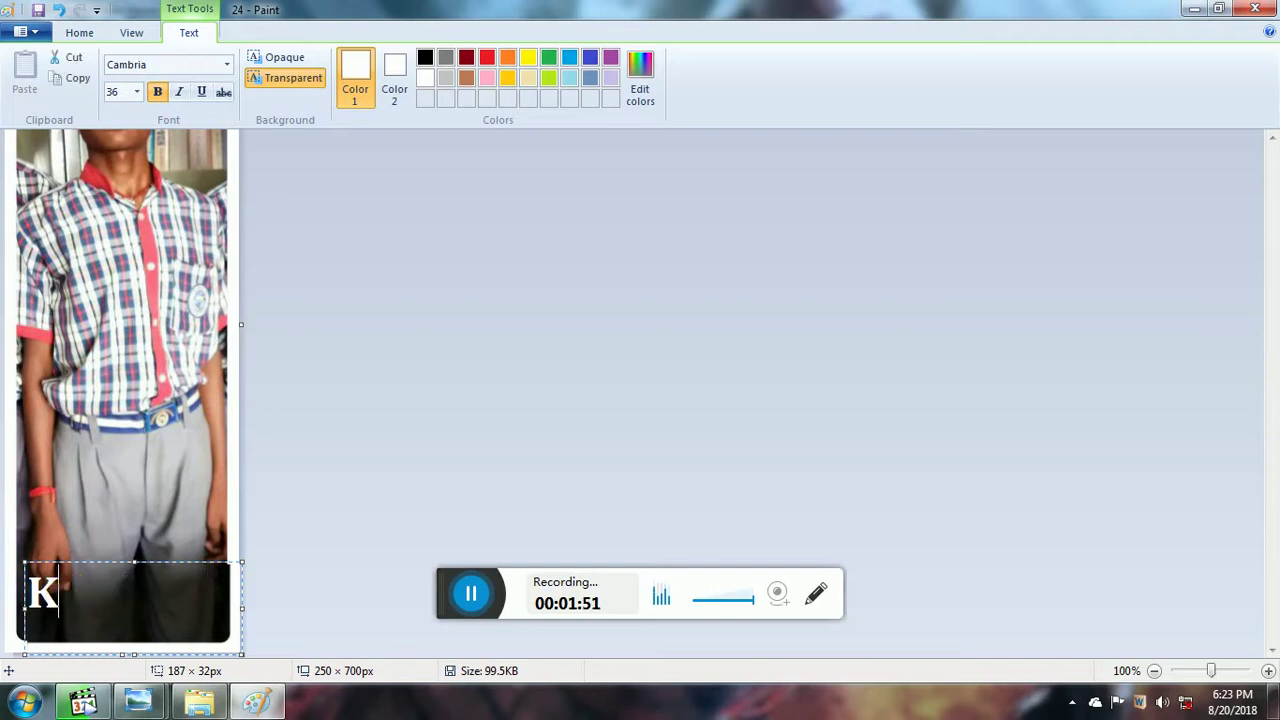
click(72, 597)
key(BackSpace)
key(BackSpace)
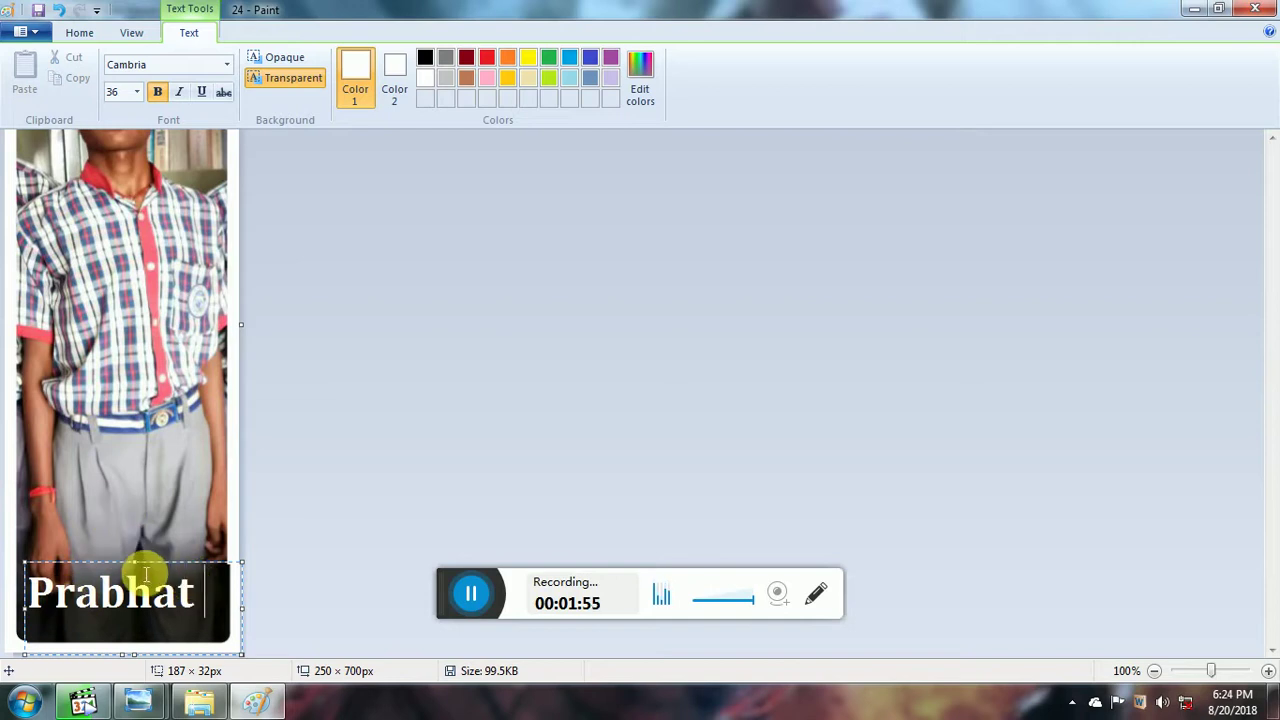
Resize the caption's text box to about 249 × 71 px along the photo's lower edge and finalize the text.
drag(141, 568, 143, 594)
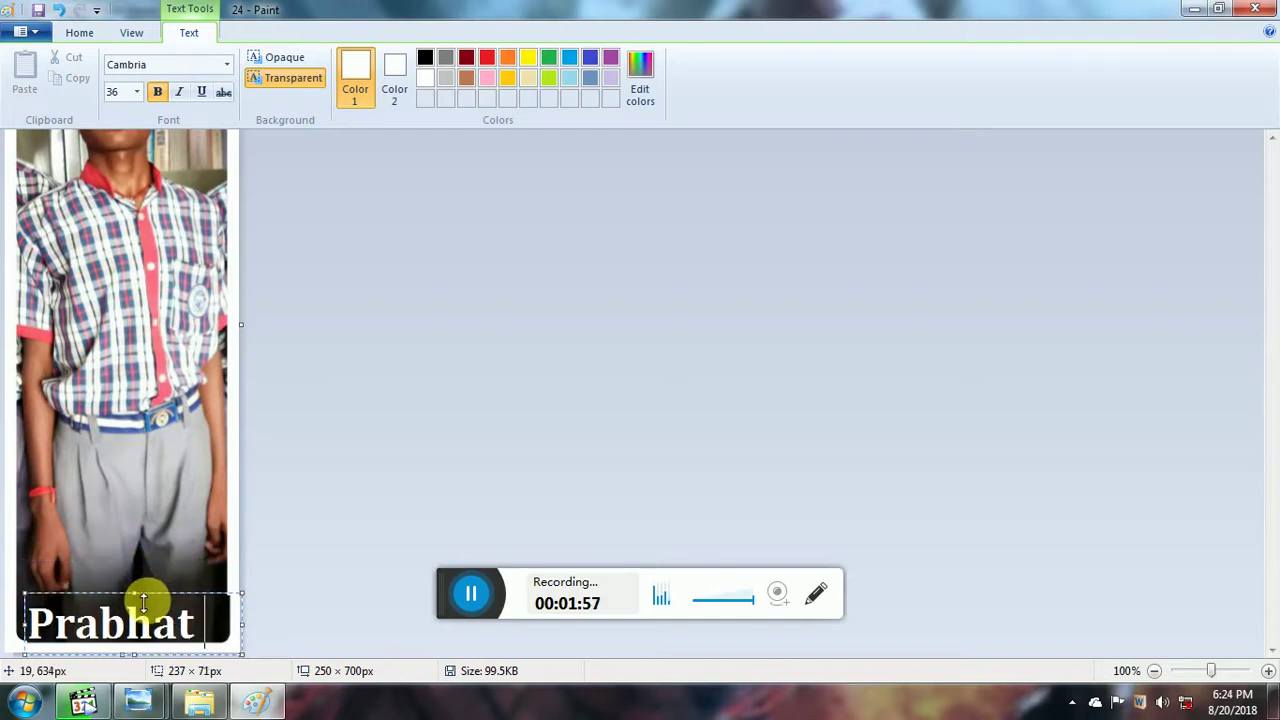
drag(35, 626, 21, 626)
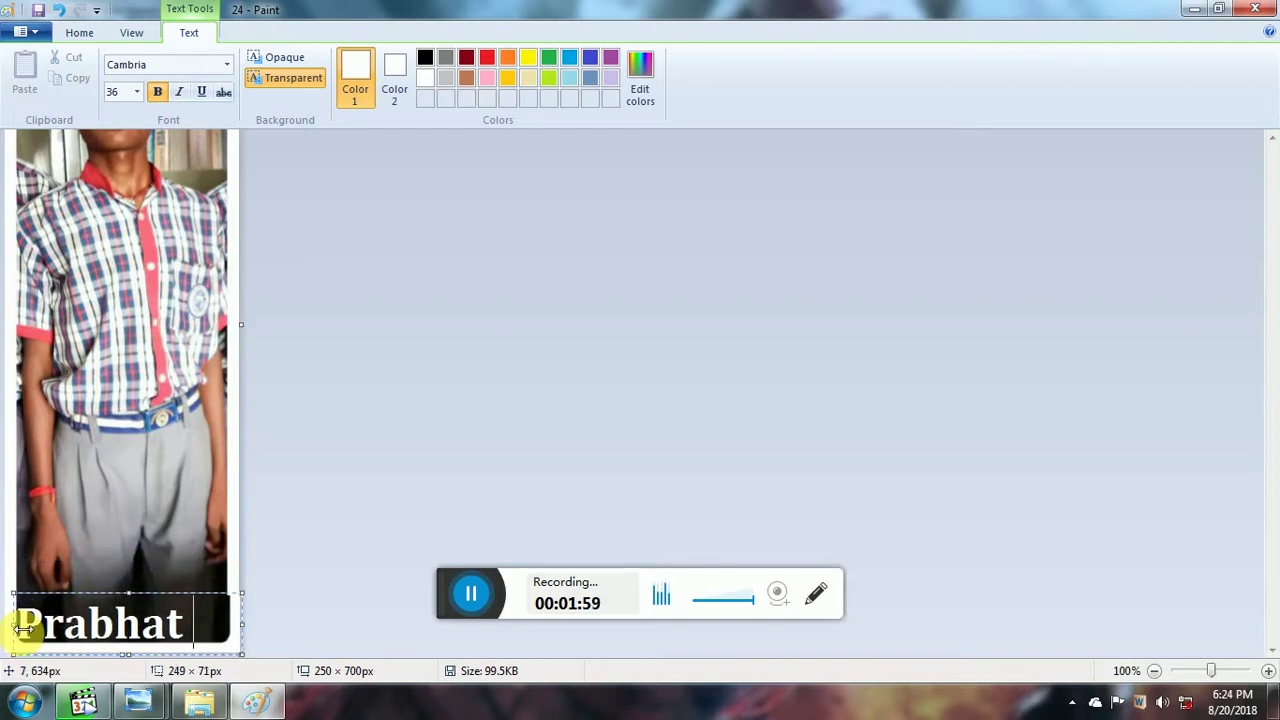
click(261, 545)
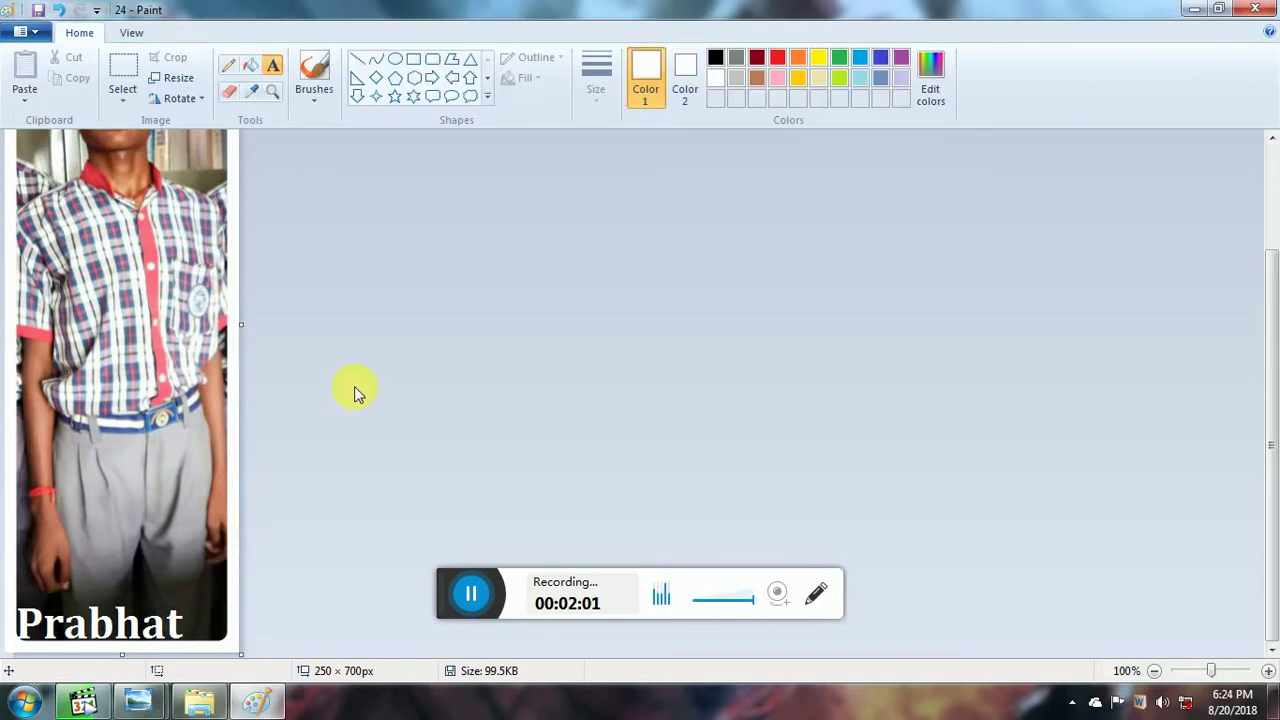
Draw a cluster of white four-point stars, up to about 41 × 42 px, beside and above the end of the name caption.
click(376, 96)
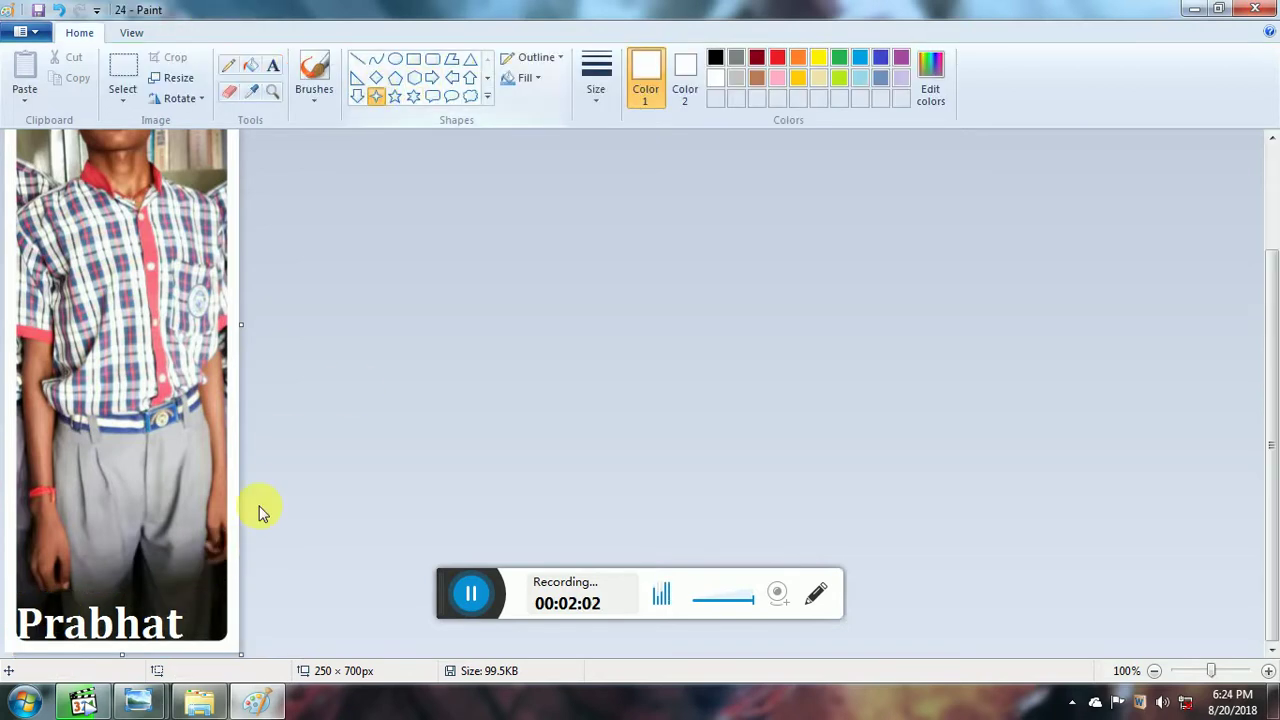
mouse_move(192, 592)
mouse_down()
mouse_move(226, 625)
mouse_move(231, 576)
mouse_move(176, 606)
mouse_move(193, 613)
mouse_move(190, 568)
mouse_move(212, 594)
mouse_move(210, 528)
mouse_move(218, 568)
mouse_up()
click(208, 549)
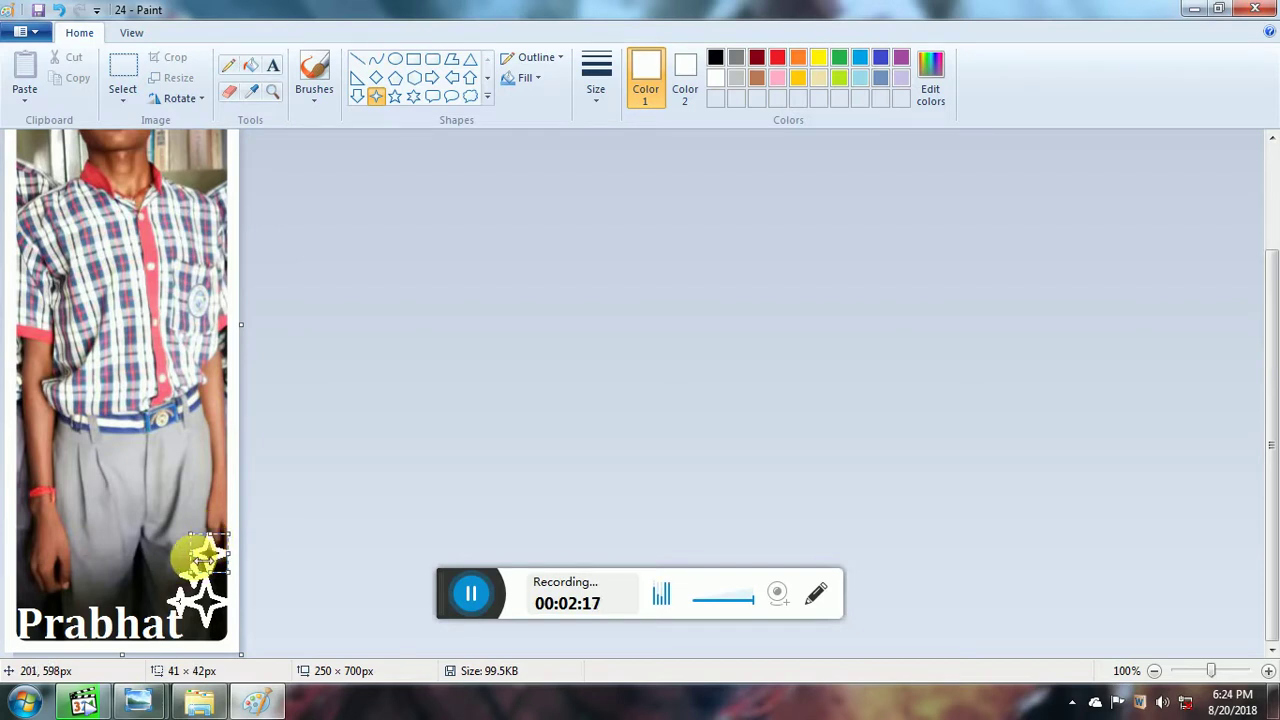
click(209, 499)
drag(197, 632, 229, 649)
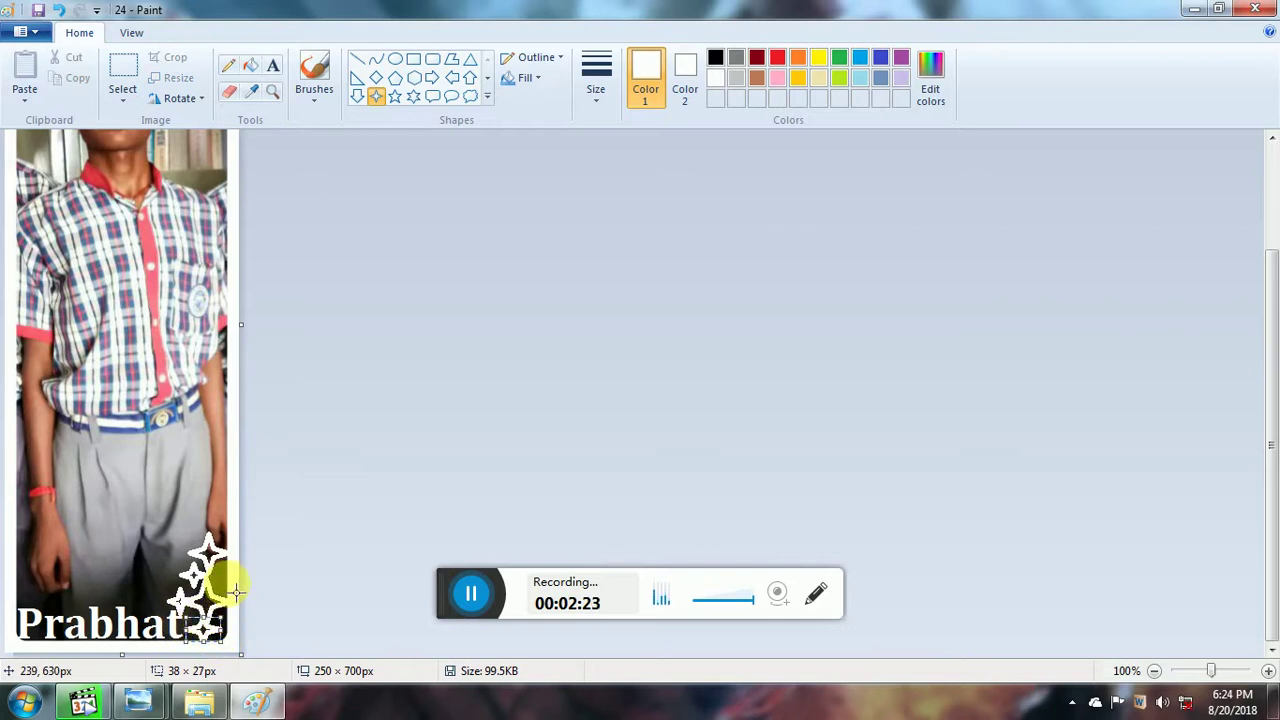
drag(228, 578, 240, 598)
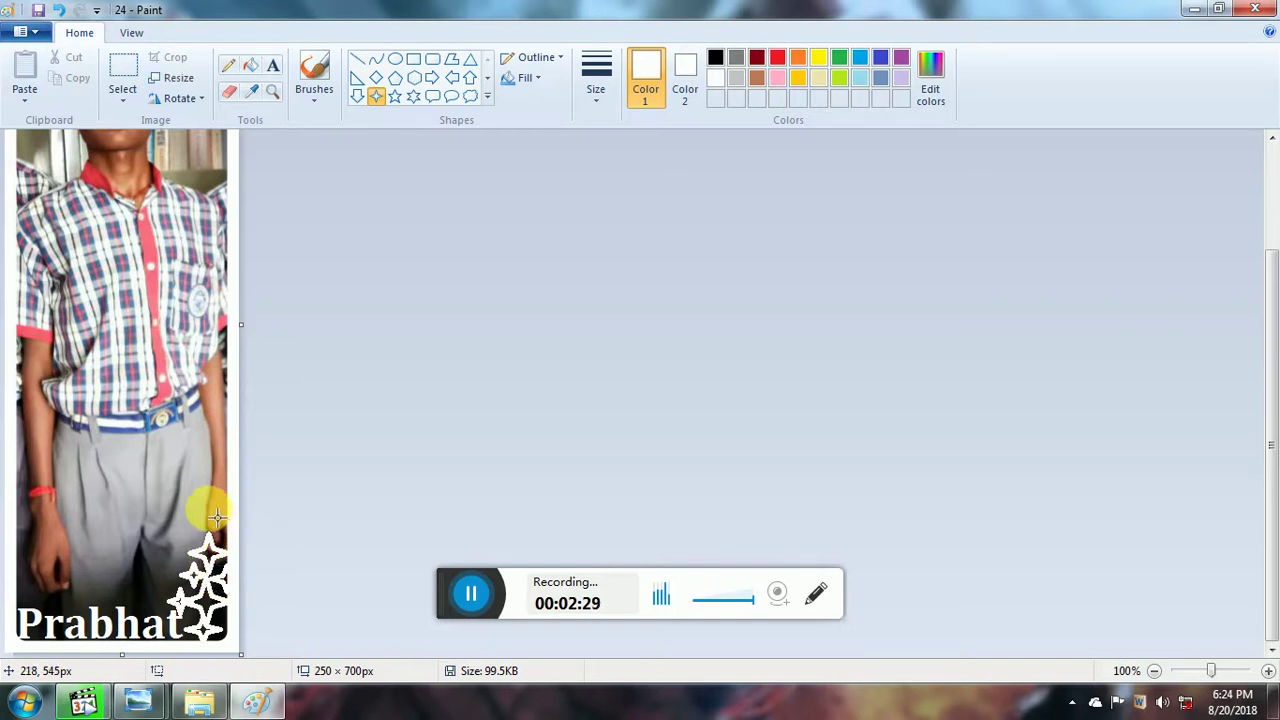
drag(216, 517, 210, 545)
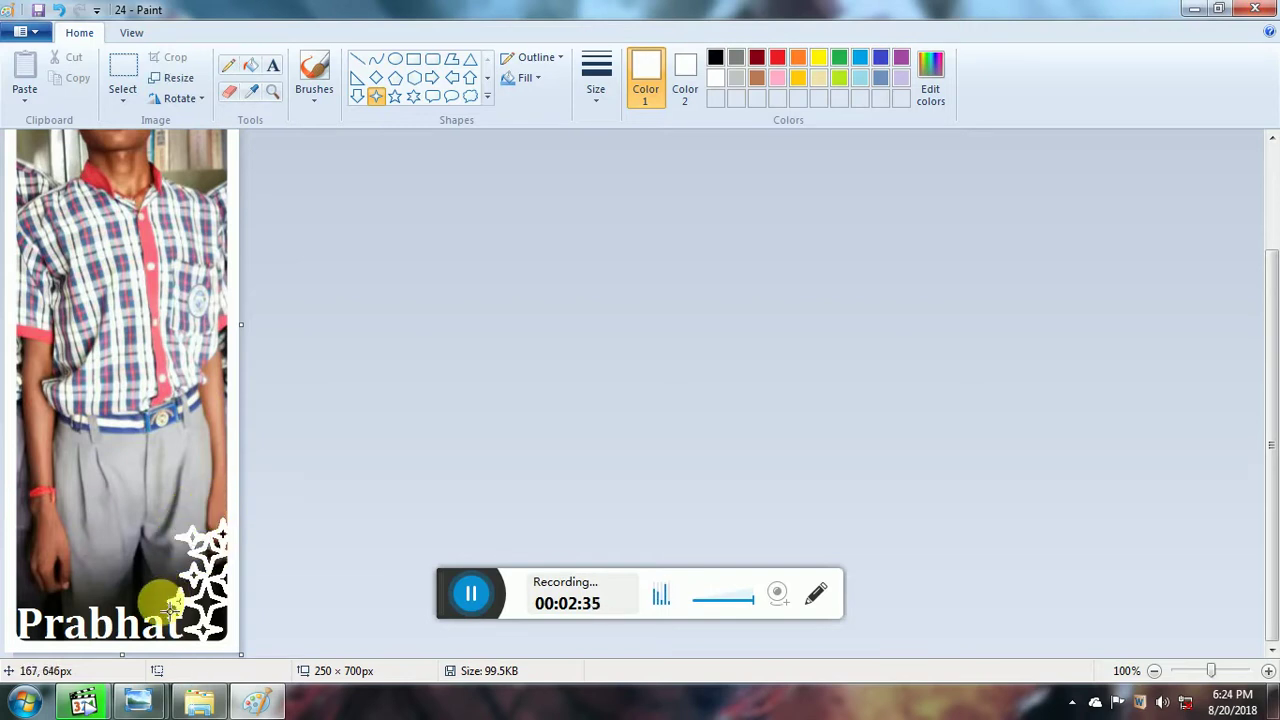
Extend the white star cluster above the caption with more four-point stars, each about 29–38 px wide, inward and up along the photo's edge.
drag(143, 596, 177, 622)
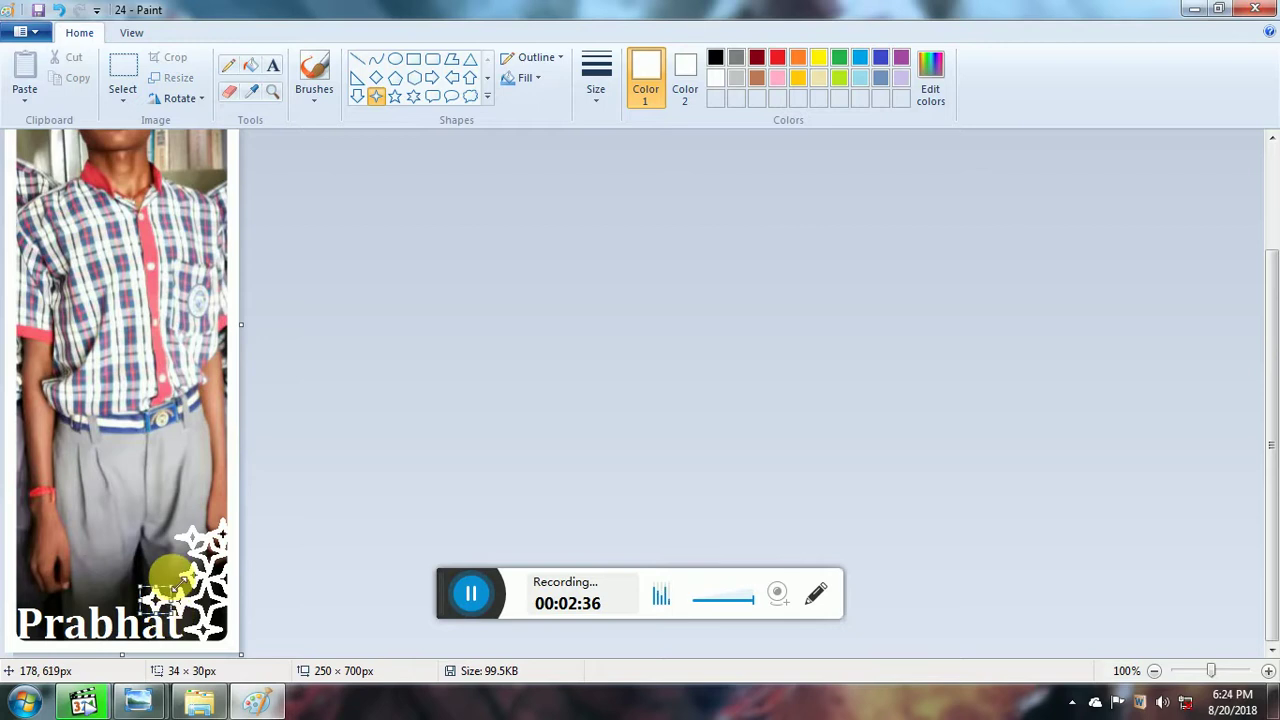
drag(161, 568, 190, 594)
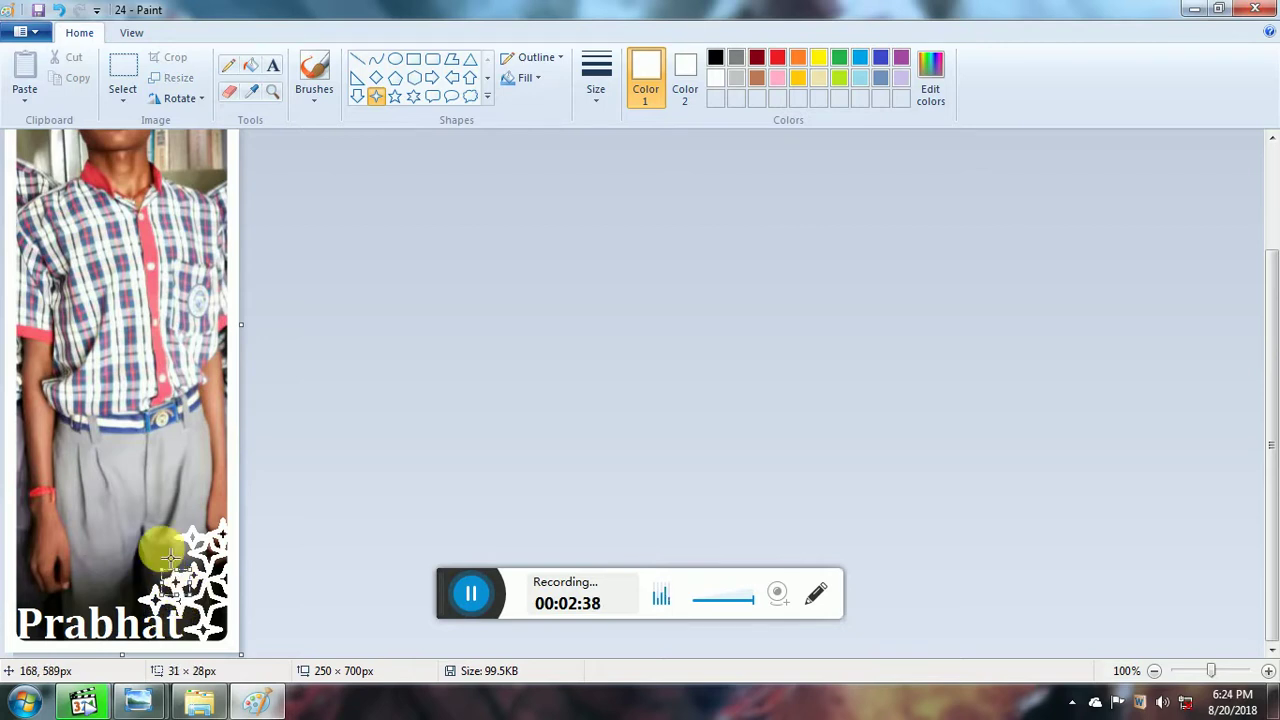
drag(155, 543, 186, 572)
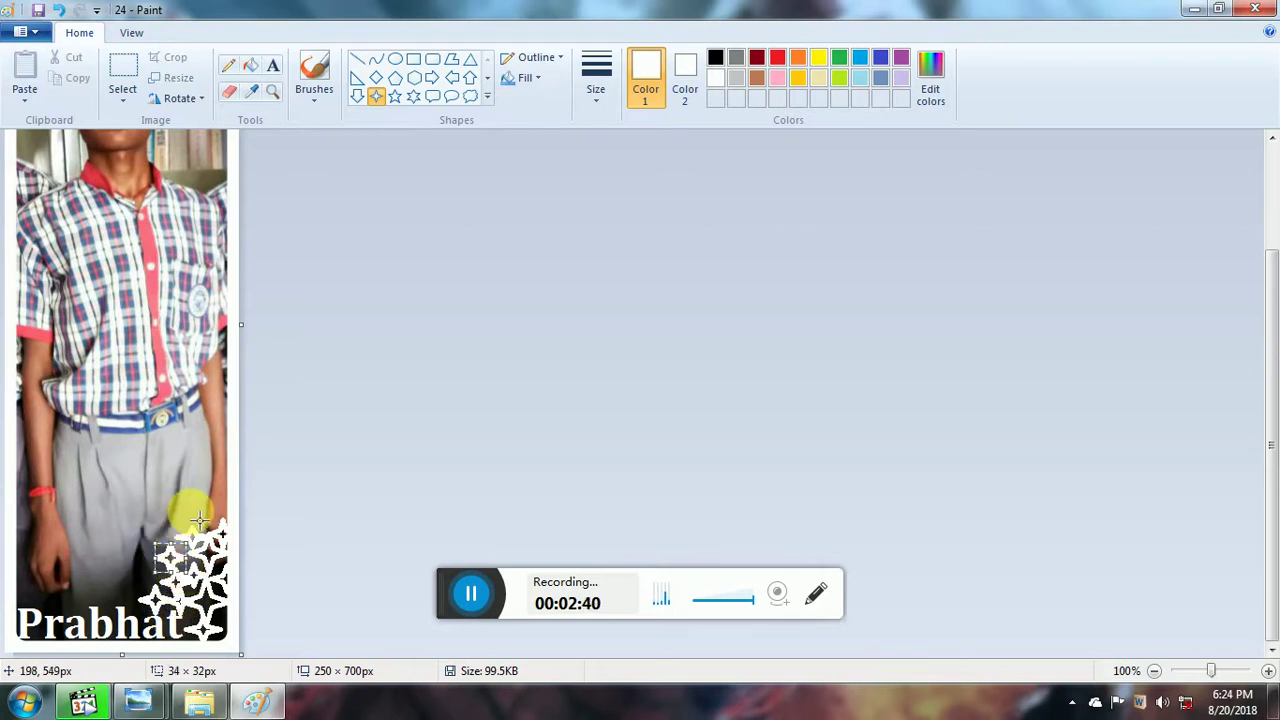
drag(192, 511, 234, 529)
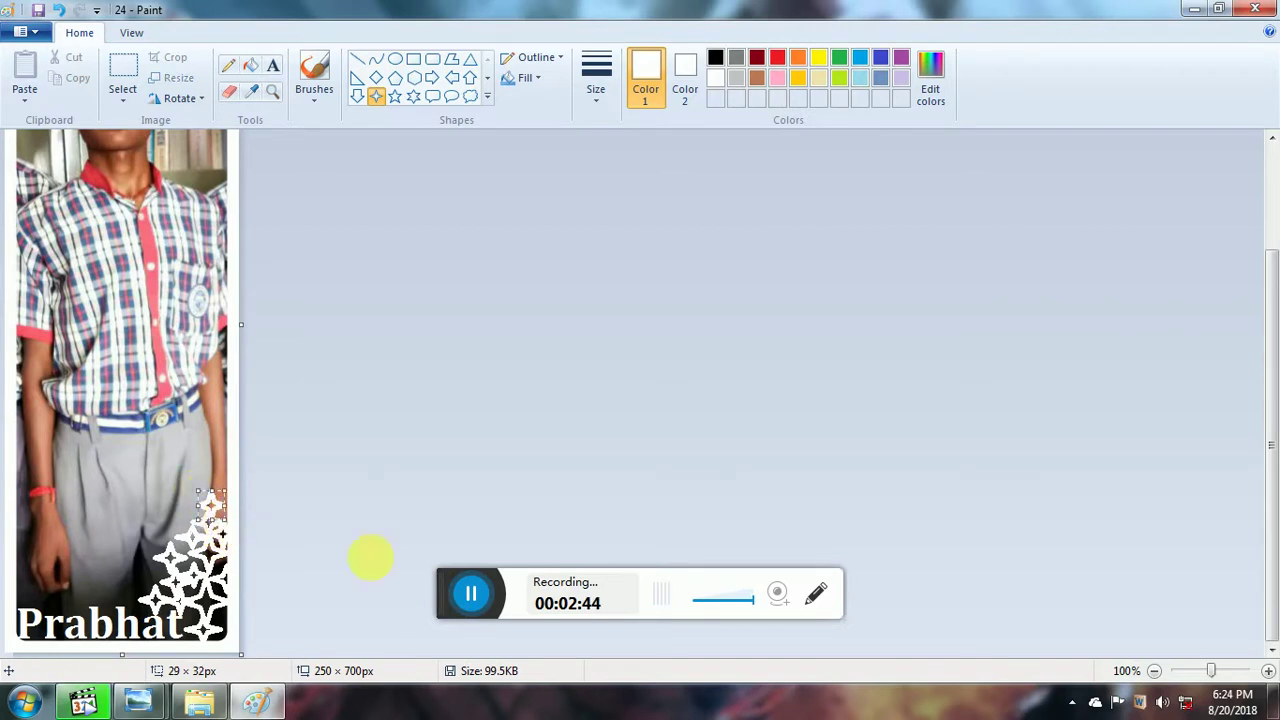
click(471, 593)
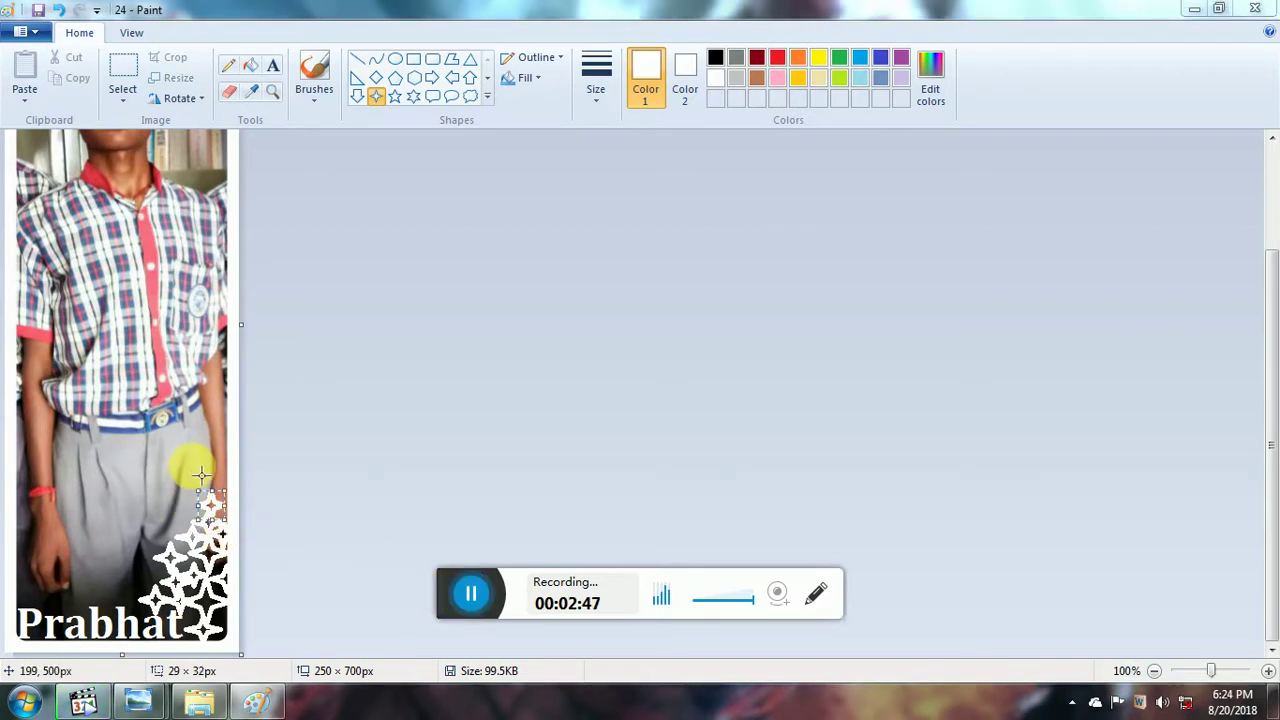
mouse_move(193, 466)
mouse_down()
mouse_move(230, 501)
mouse_move(186, 517)
mouse_move(199, 529)
mouse_move(170, 546)
mouse_up()
Place a text box about 101 × 30 px in the photo's upper-right corner and enter "K.V NO.3" in black.
scroll(209, 491, up, 3)
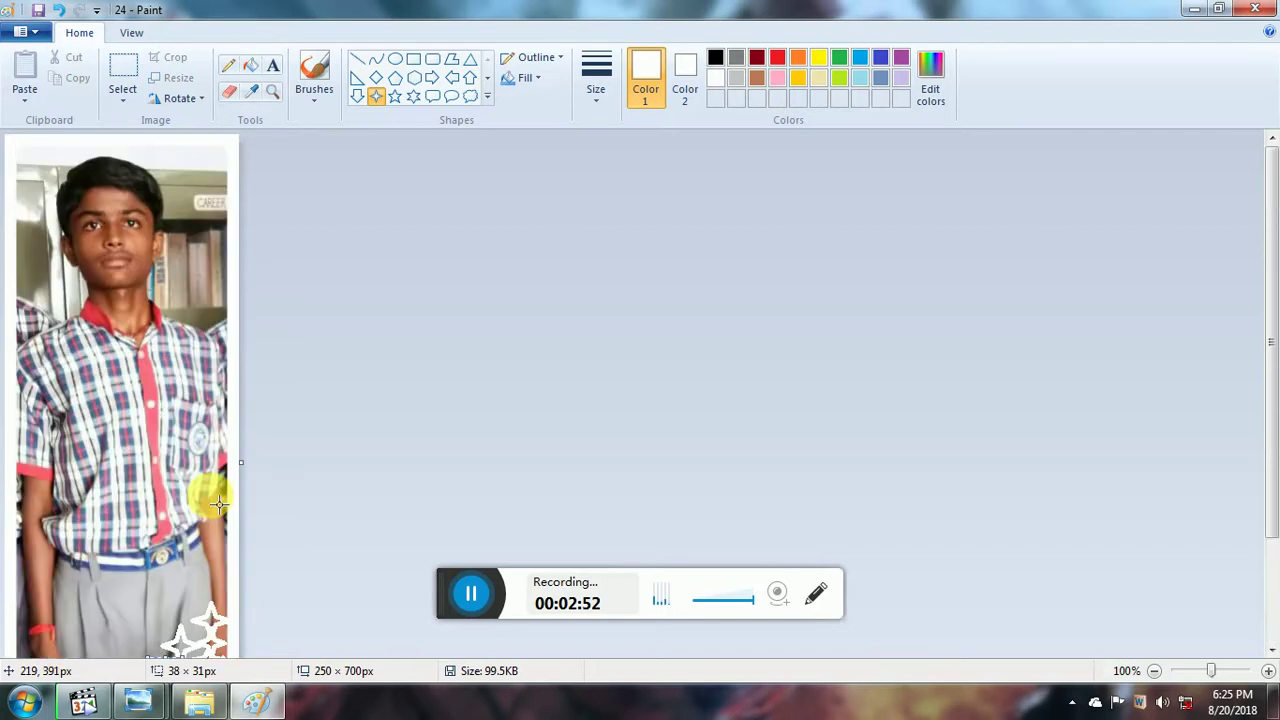
click(272, 66)
drag(132, 133, 238, 160)
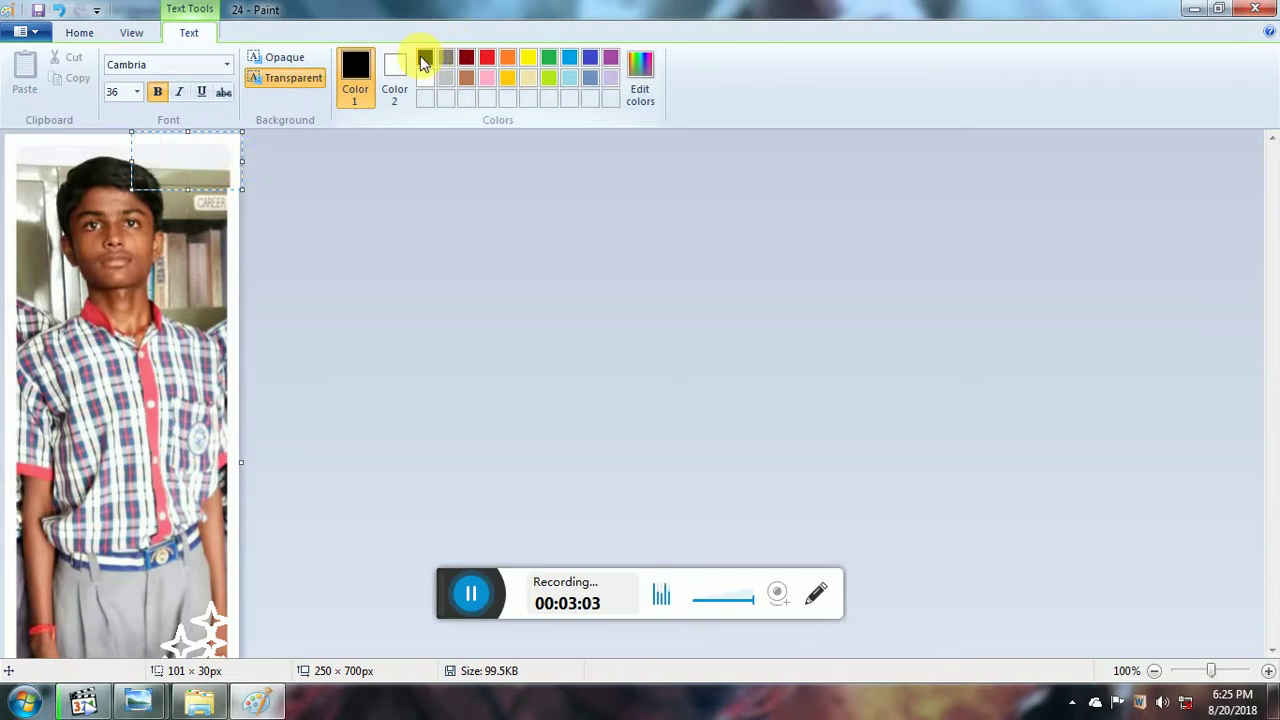
text(K.)
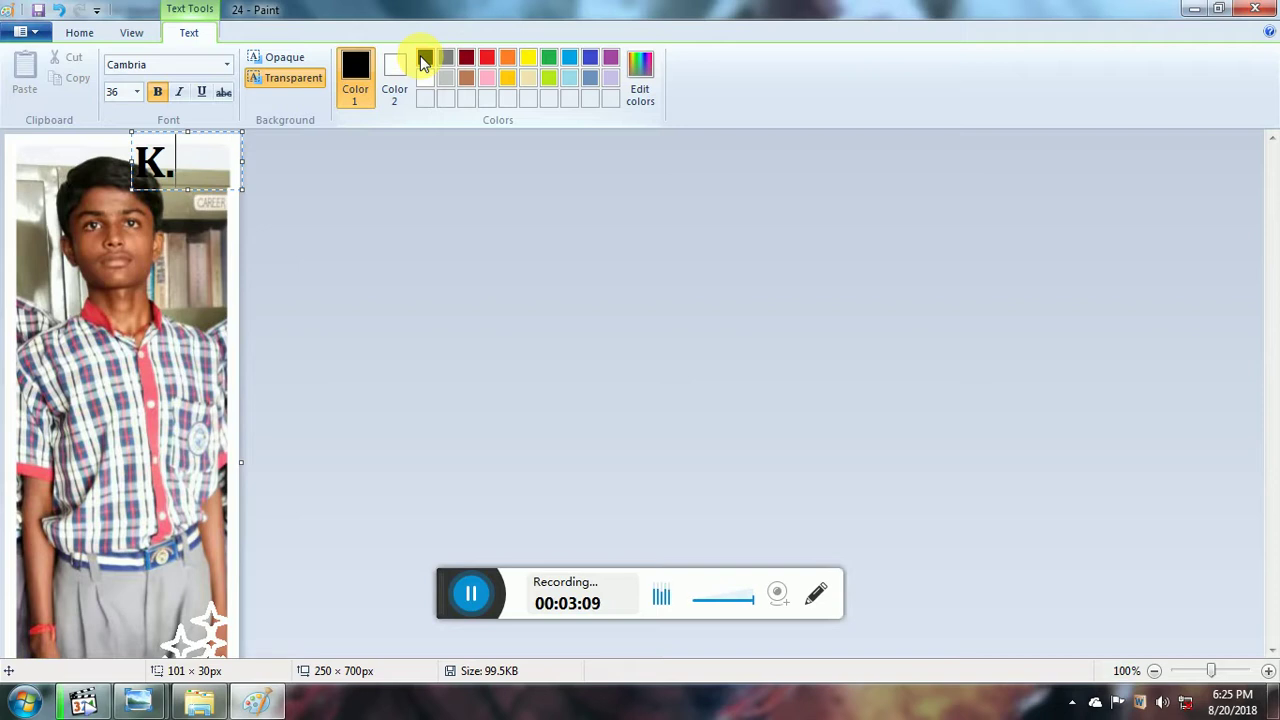
text(V)
key(Return)
text(V)
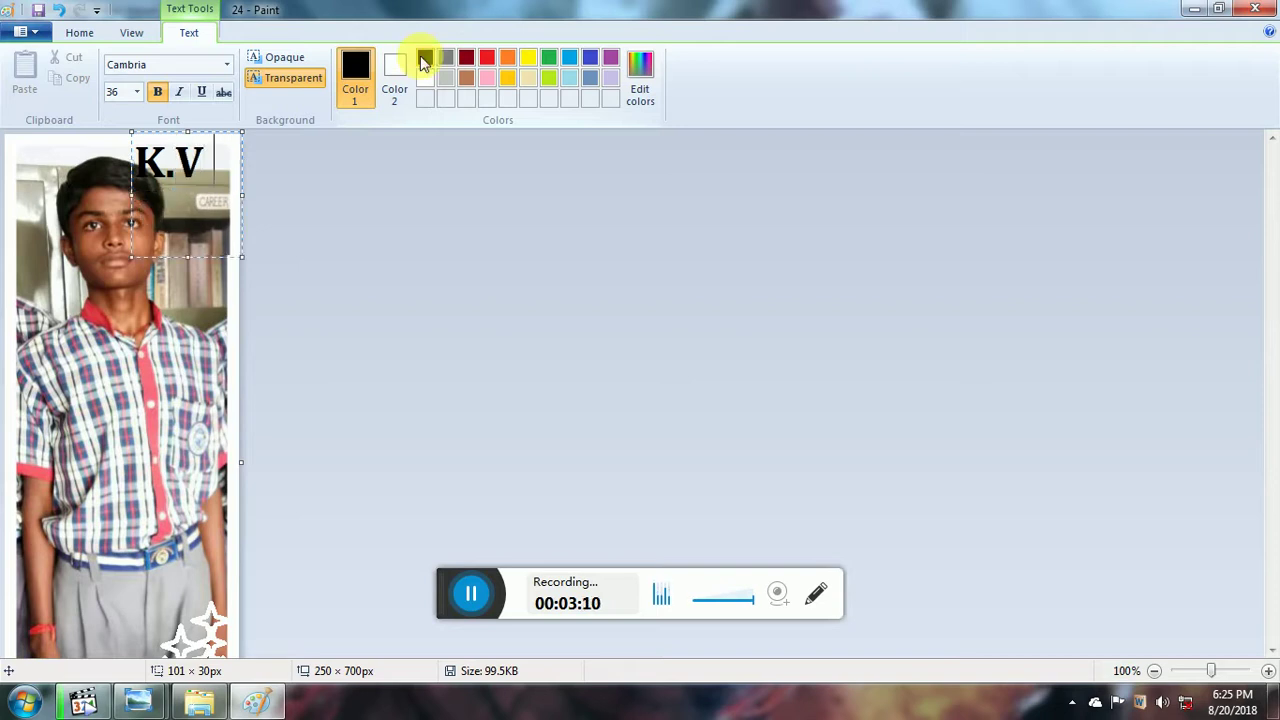
key(Return)
text(NO.)
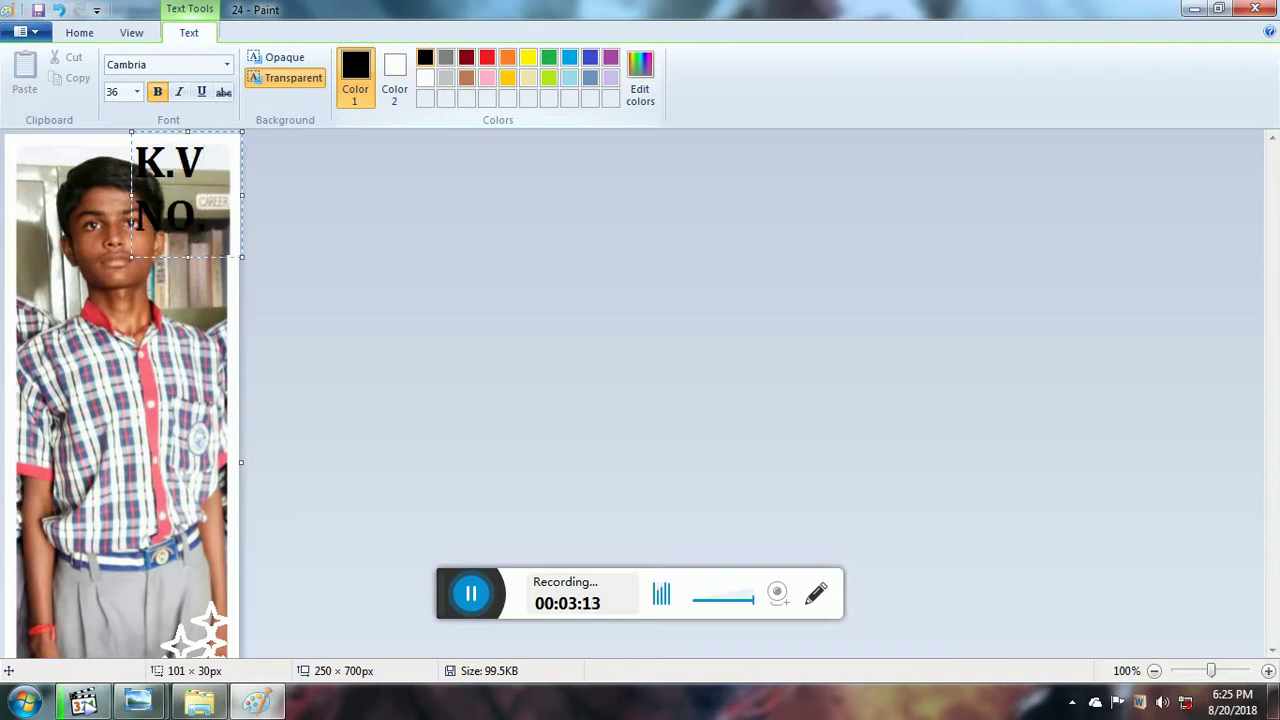
text(3)
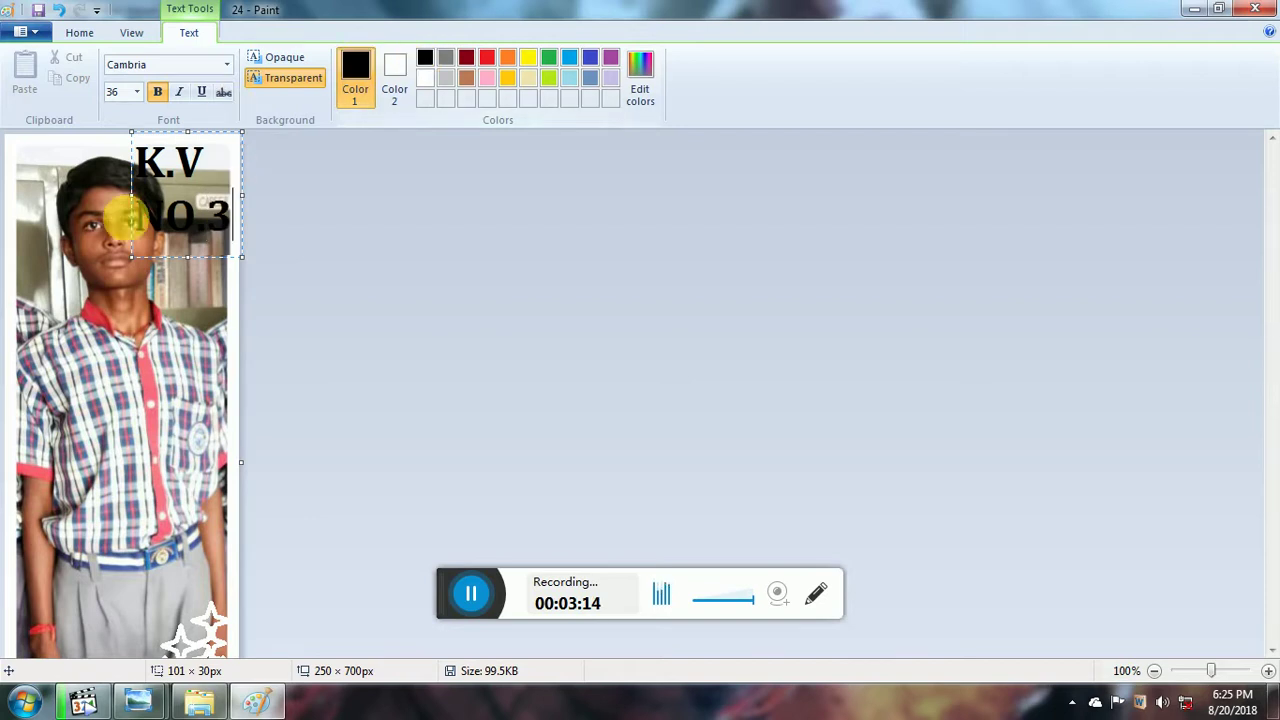
Set the "K.V NO.3" text to size 22, widen its box to about 128 px for a single line, and finalize it.
drag(146, 176, 246, 229)
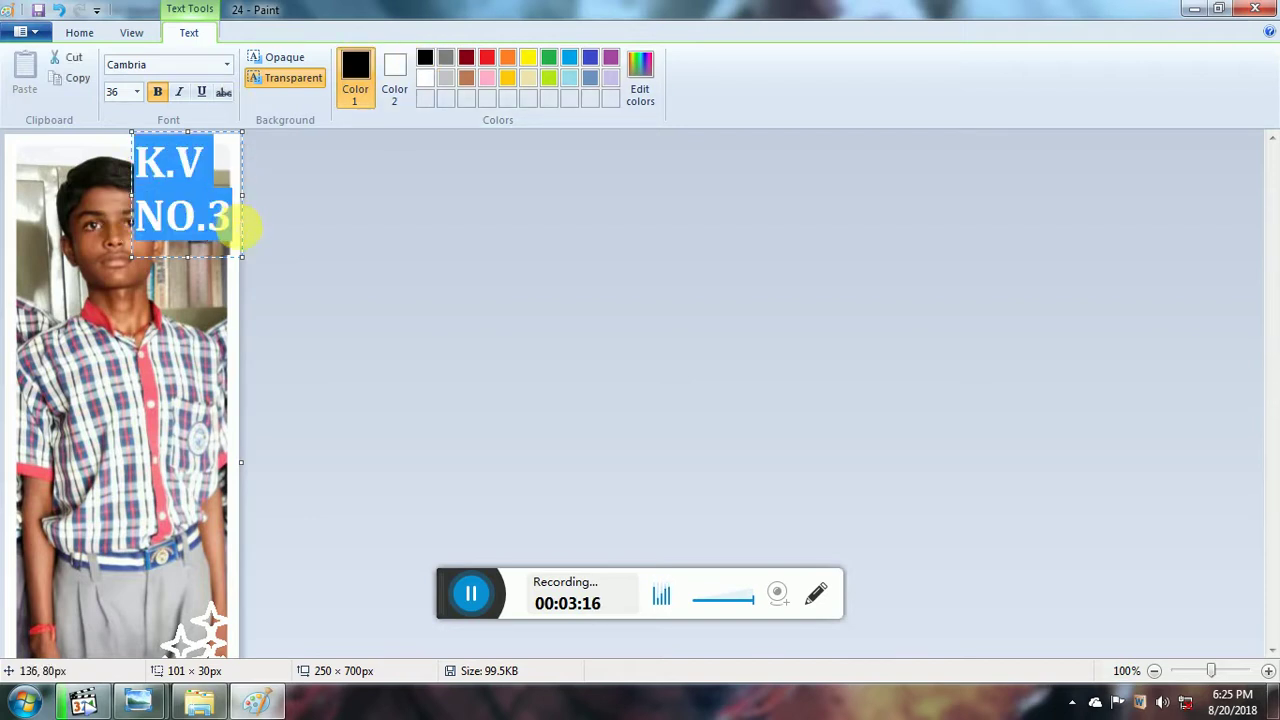
click(130, 92)
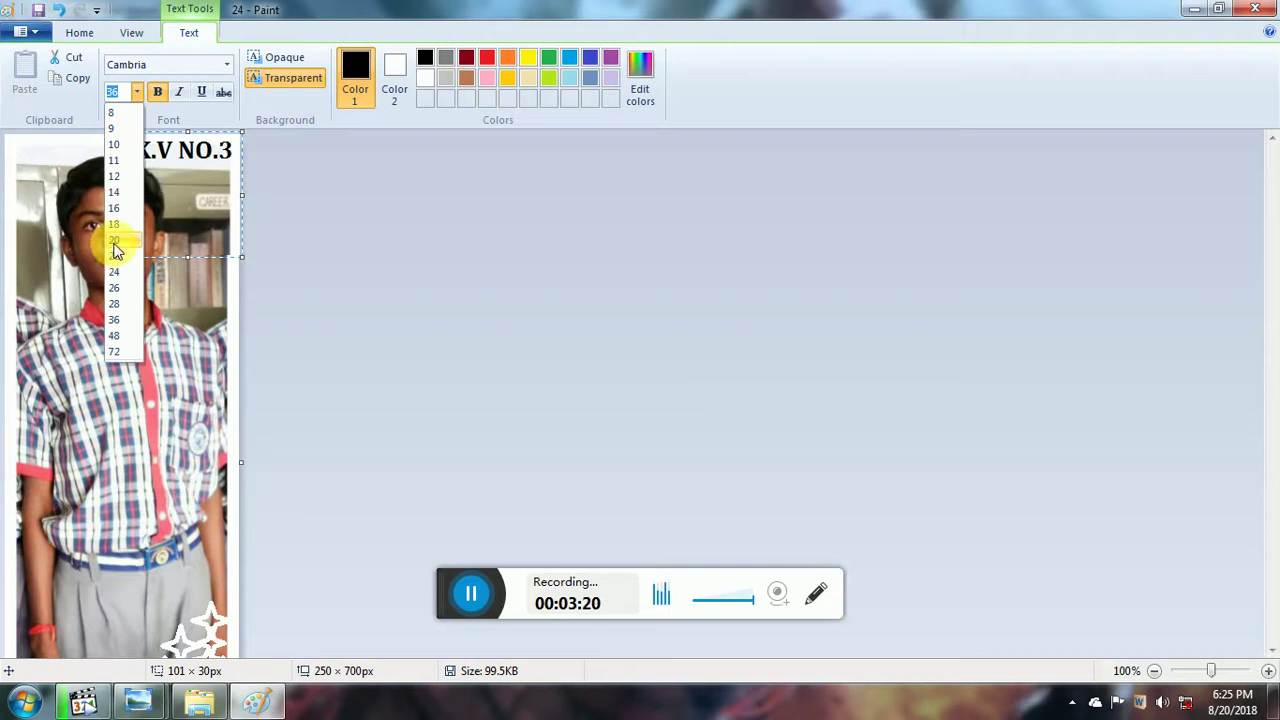
click(114, 256)
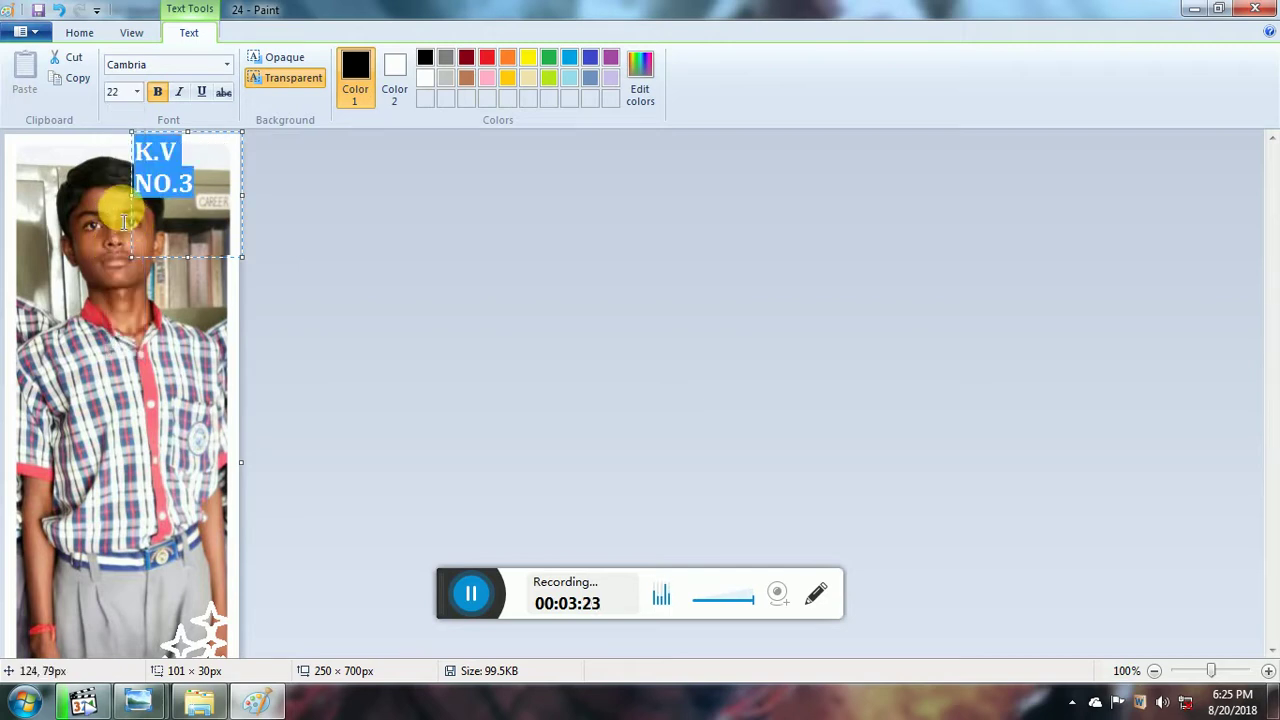
mouse_move(140, 203)
mouse_down()
mouse_move(109, 200)
mouse_move(136, 193)
mouse_up()
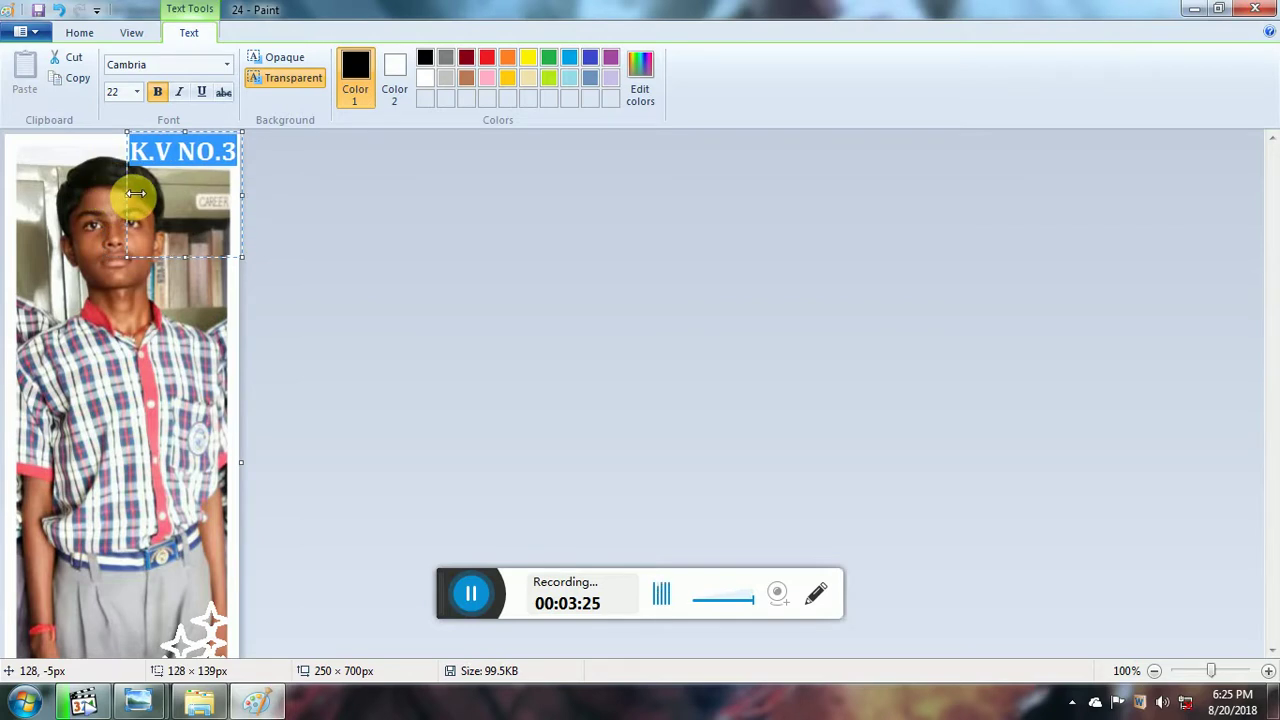
click(49, 163)
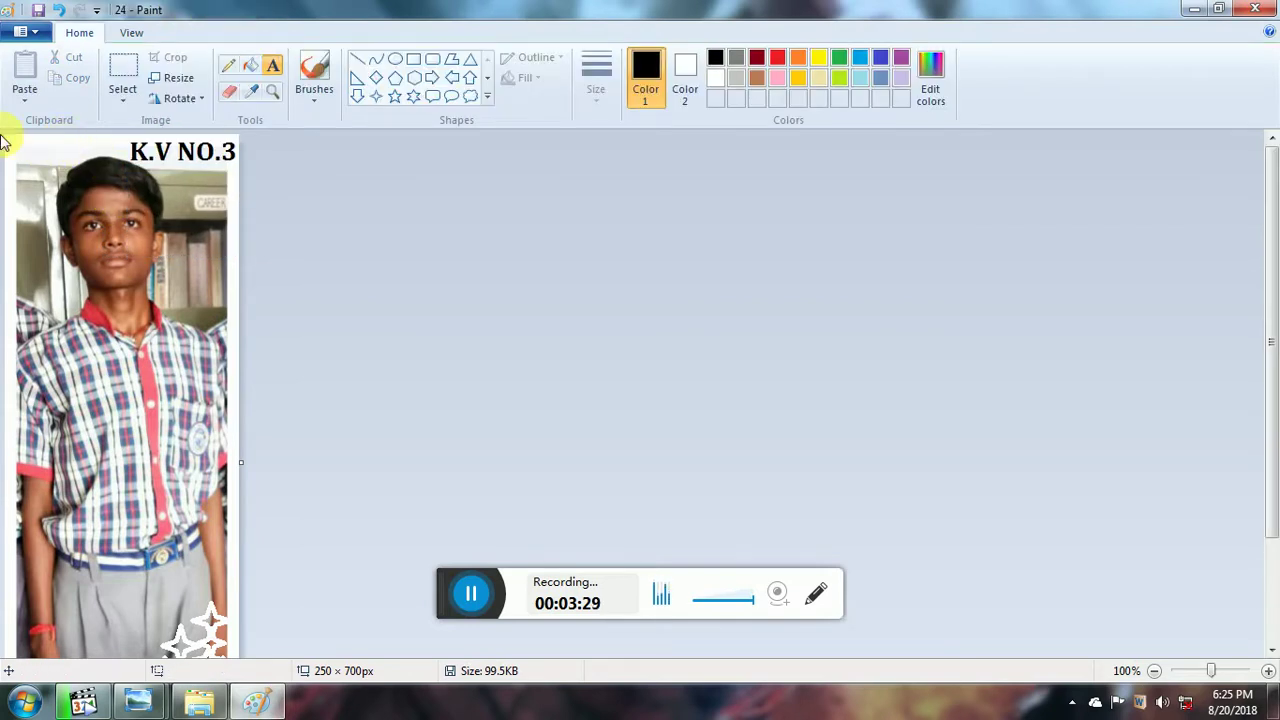
Draw a cluster of small black four-point stars in the photo's upper-left corner, opposite the "K.V NO.3" text.
click(376, 96)
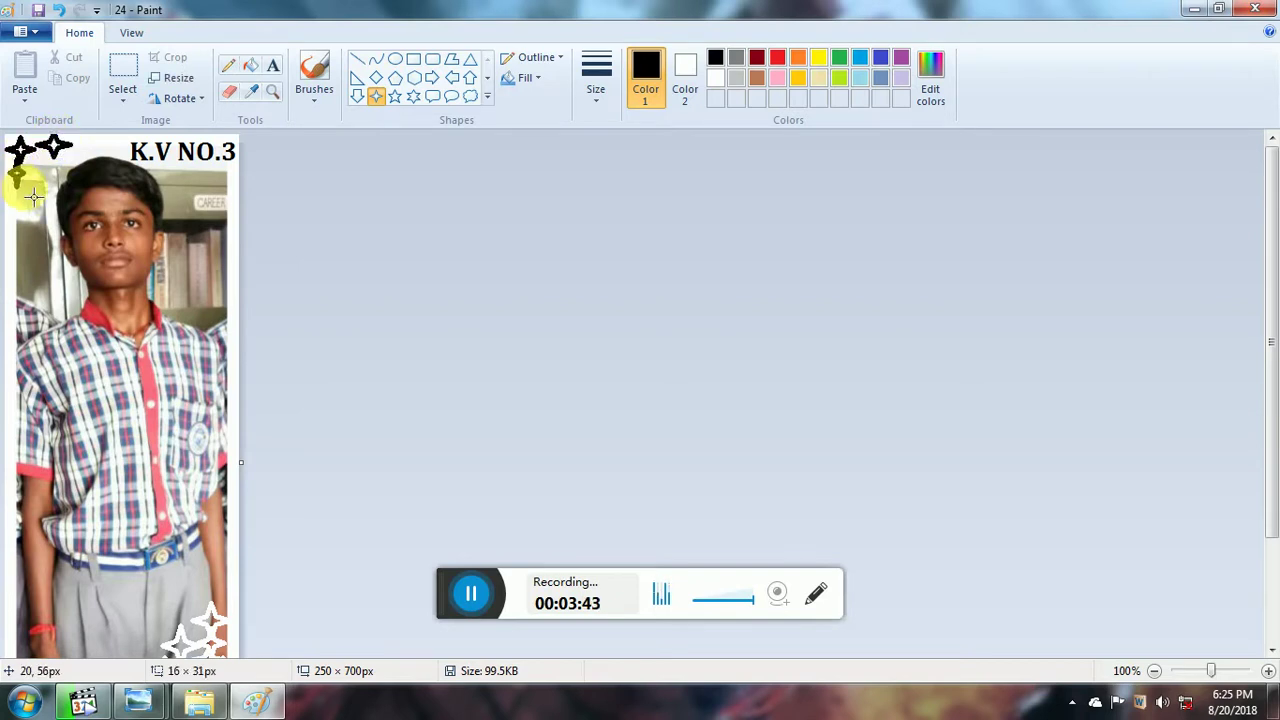
click(36, 176)
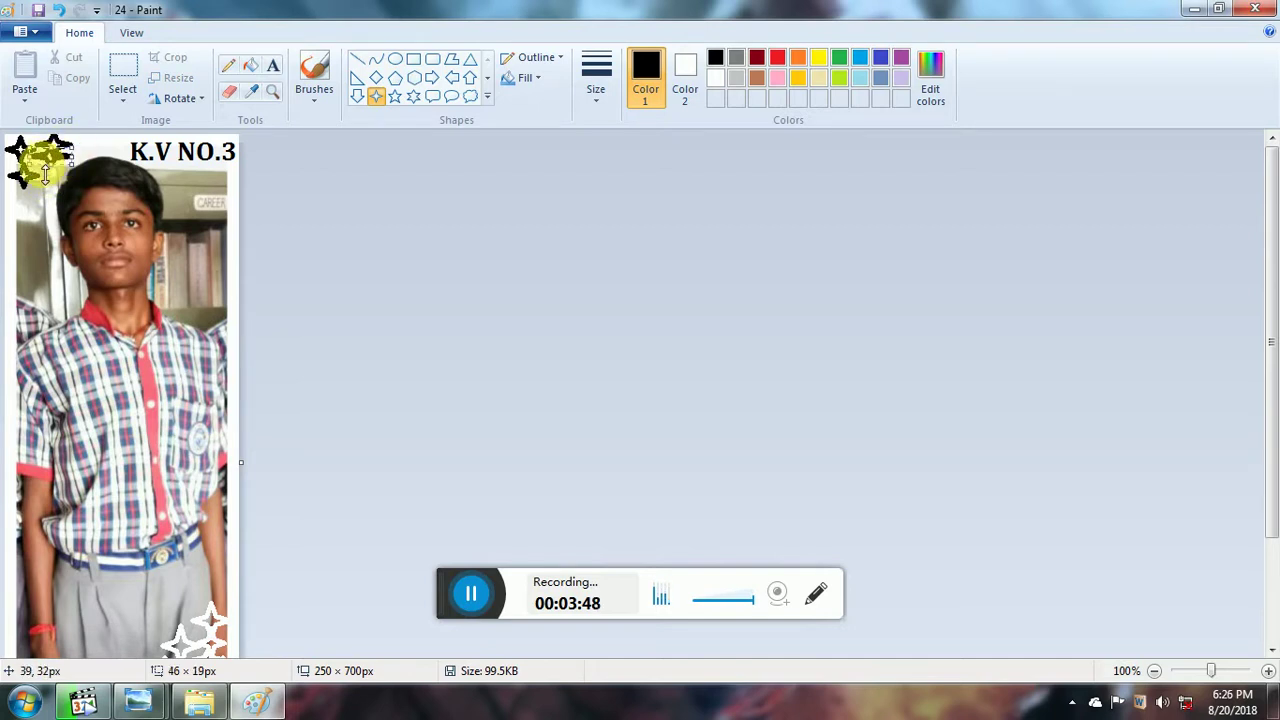
click(33, 209)
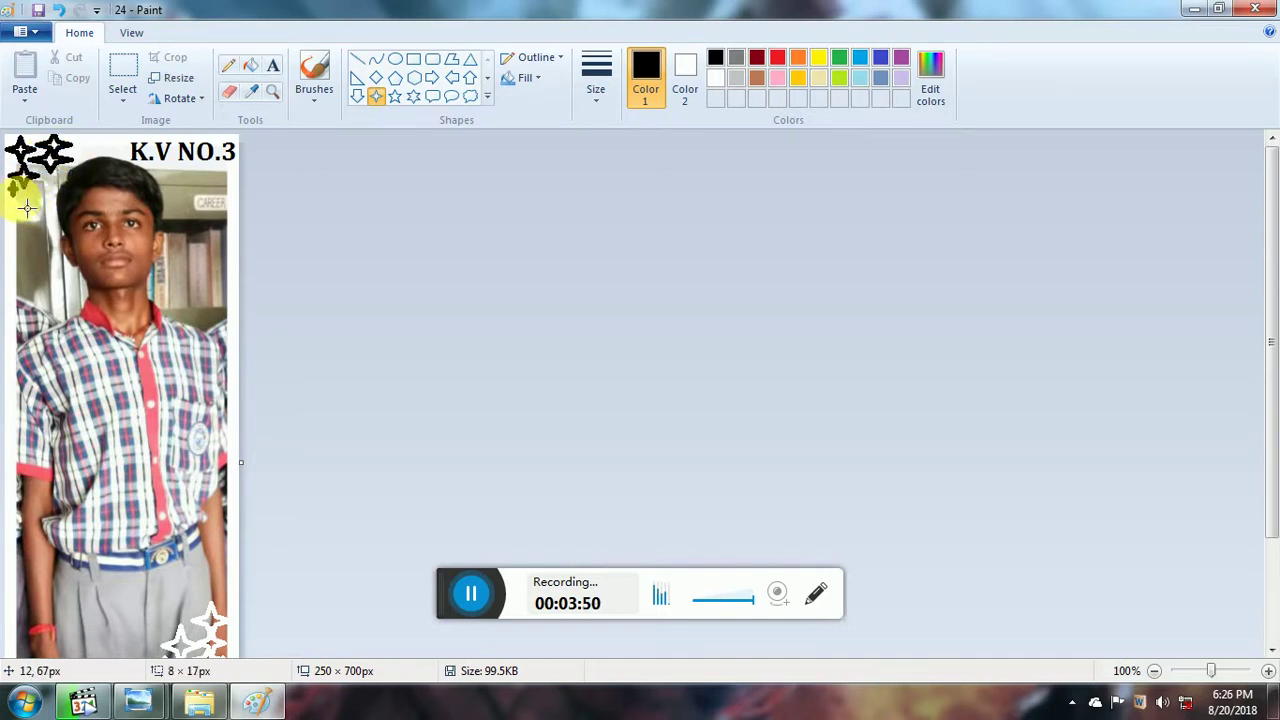
drag(27, 208, 31, 211)
click(24, 228)
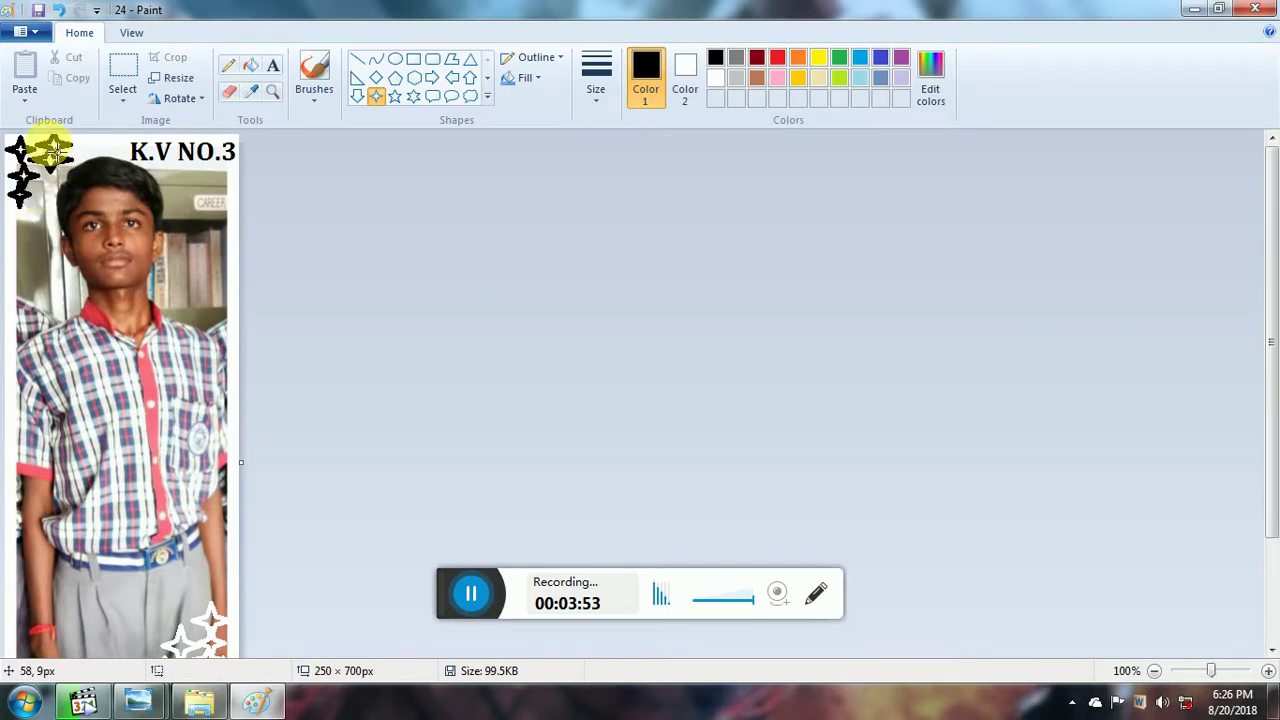
Fill out the black star cluster in the photo's upper-left corner with more four-point stars, including one about 29 × 20 px.
drag(46, 161, 80, 136)
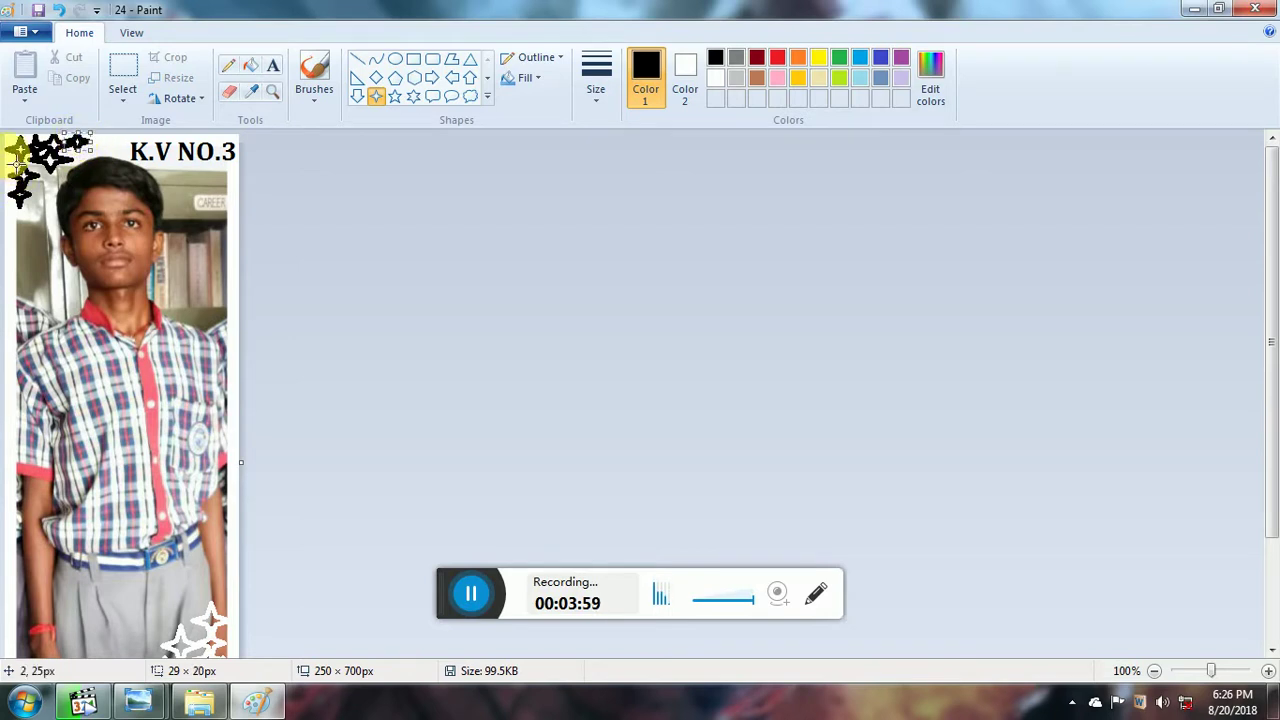
drag(9, 154, 22, 173)
click(14, 226)
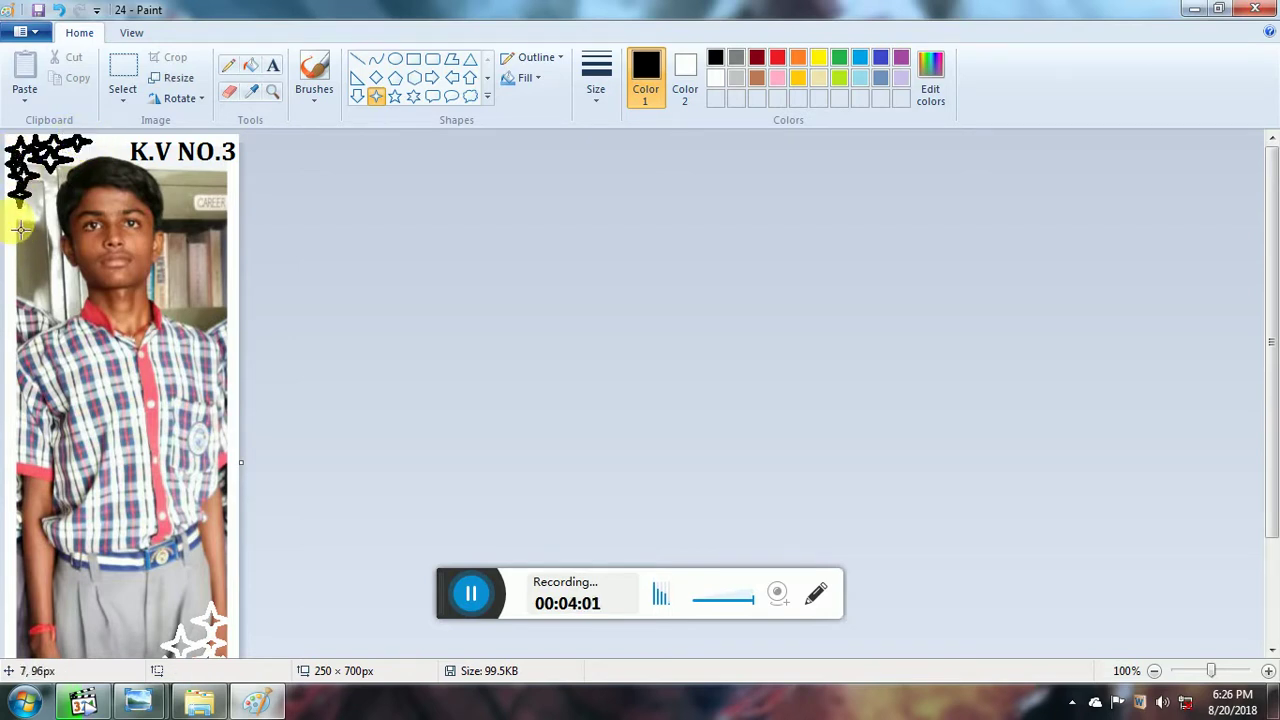
Continue the black four-point stars in a line down the photo's left edge to the boy's shoulder, stretching the lower ones vertically.
drag(22, 218, 35, 242)
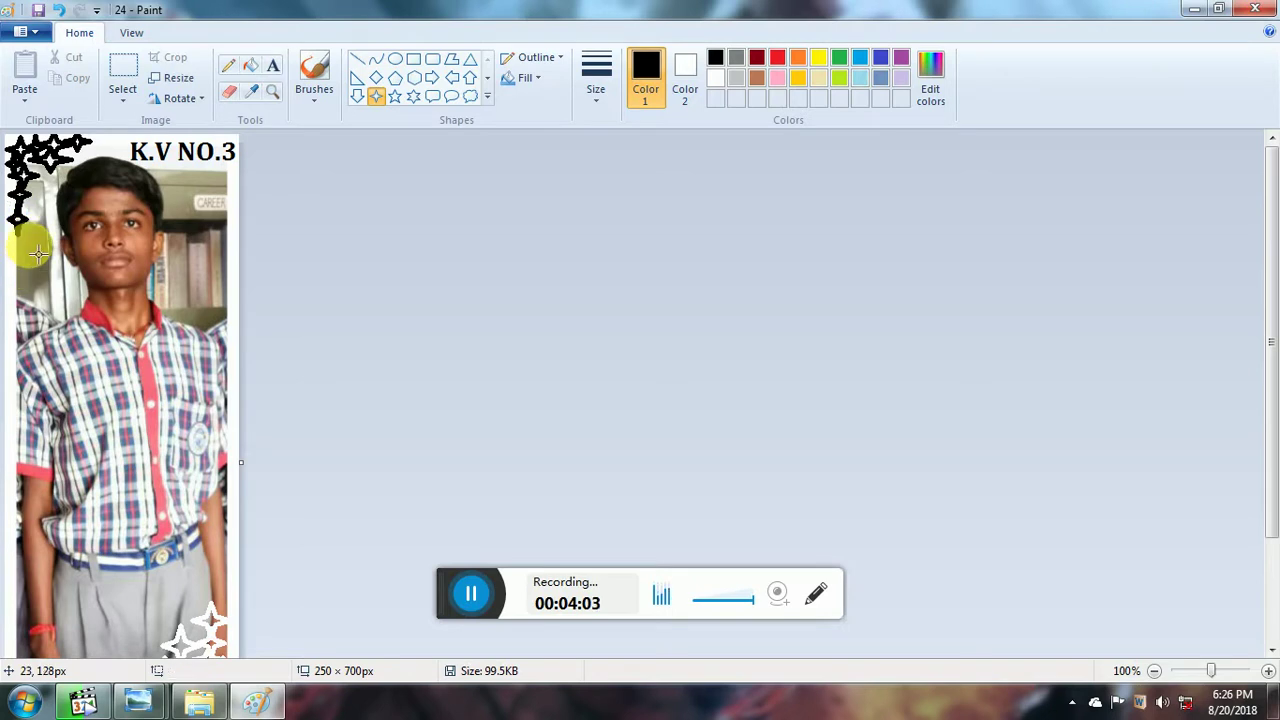
scroll(38, 236, down, 2)
scroll(10, 250, up, 3)
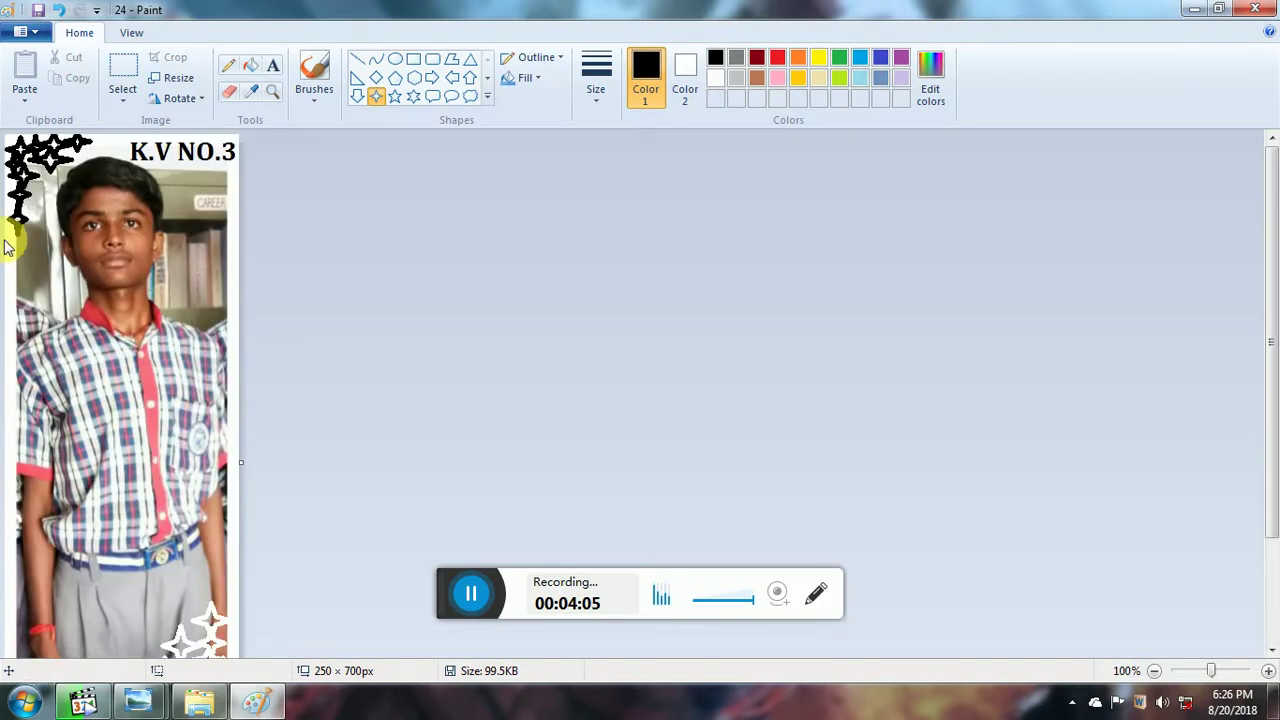
drag(12, 232, 36, 346)
click(16, 314)
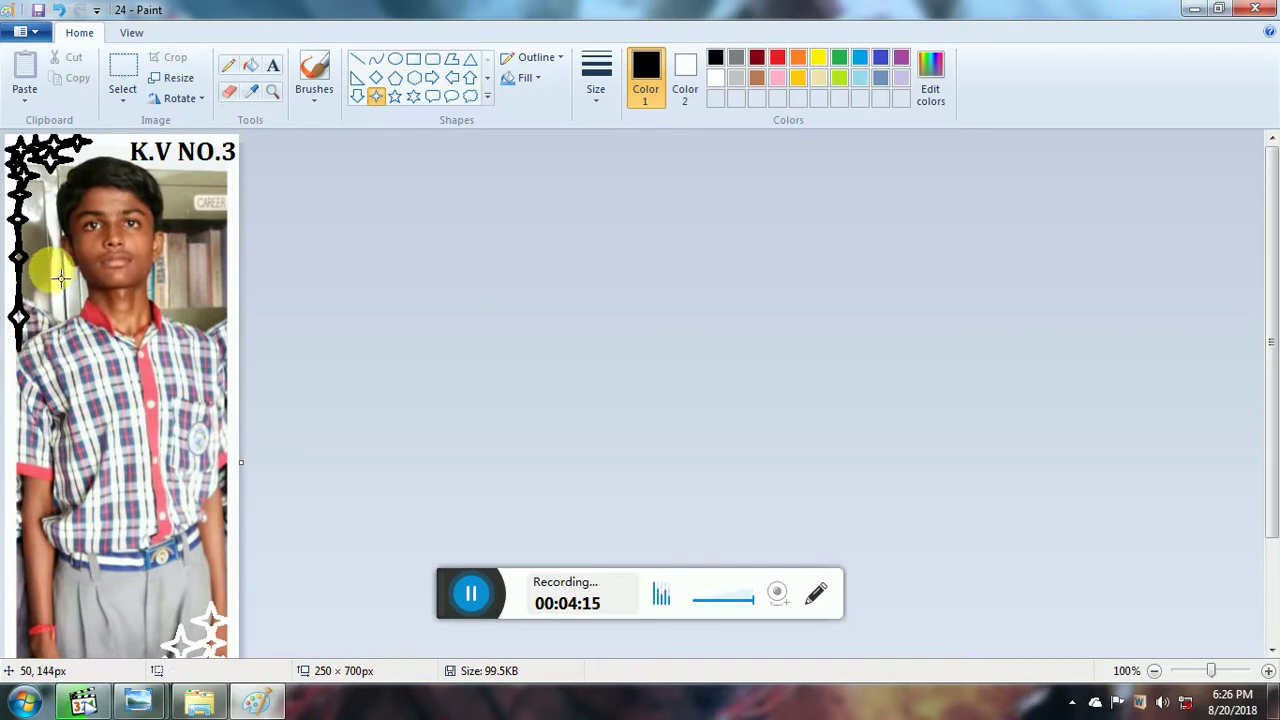
Line the photo's top and right edges with thin stretched black four-point stars, and narrow the canvas to 246 px.
drag(96, 148, 248, 662)
click(254, 154)
scroll(266, 577, down, 3)
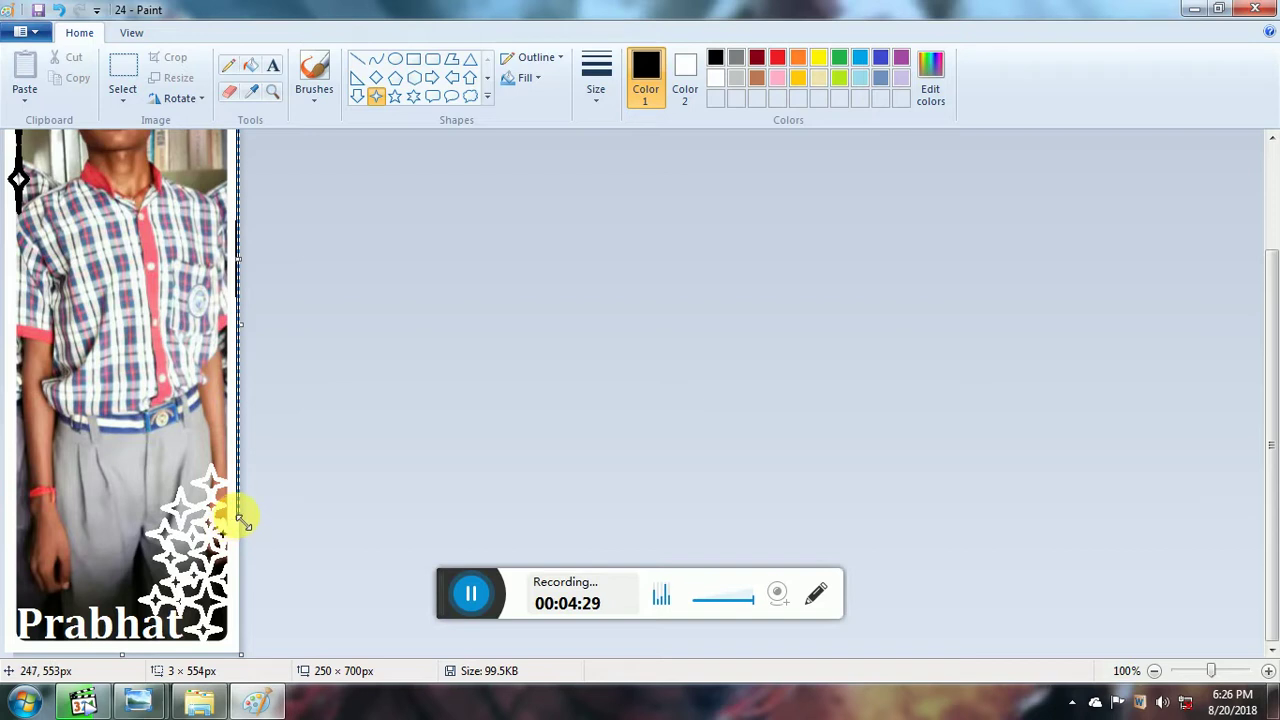
drag(243, 520, 231, 657)
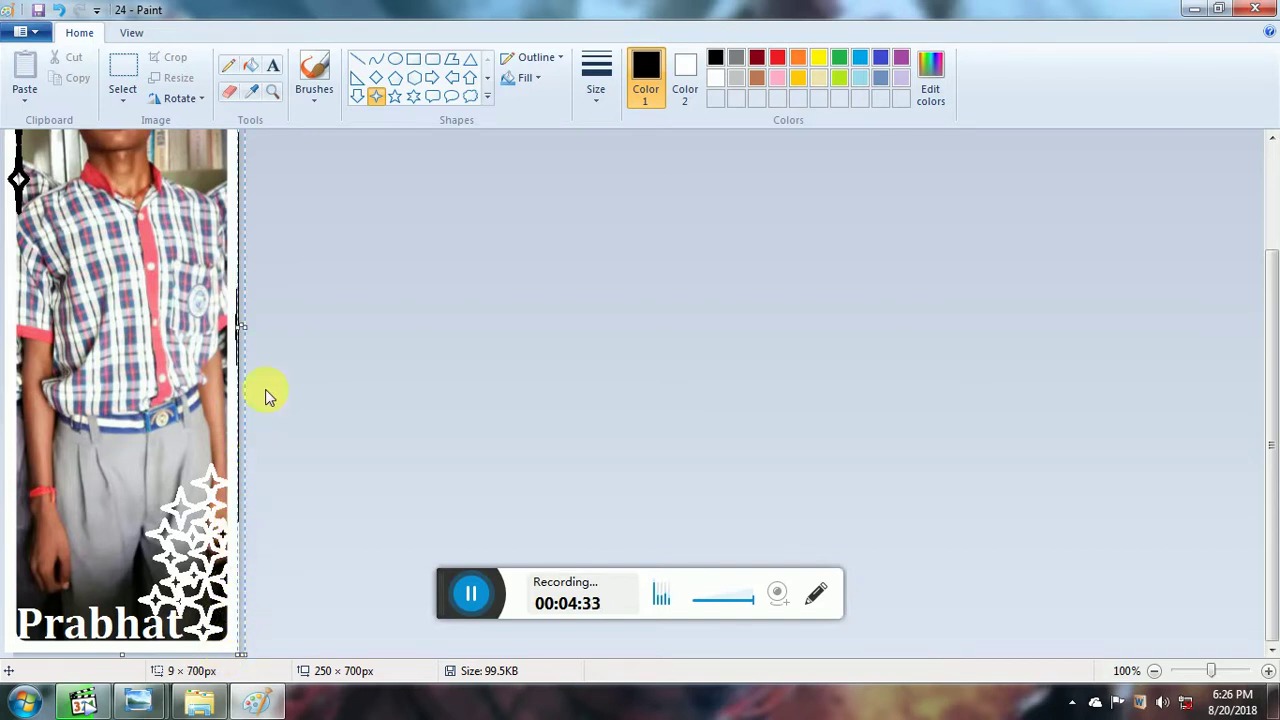
click(245, 331)
drag(252, 332, 237, 331)
Border the photo's full right edge with overlapping thin black star shapes, including pieces about 5 × 201 px and 3 × 169 px.
scroll(251, 314, up, 3)
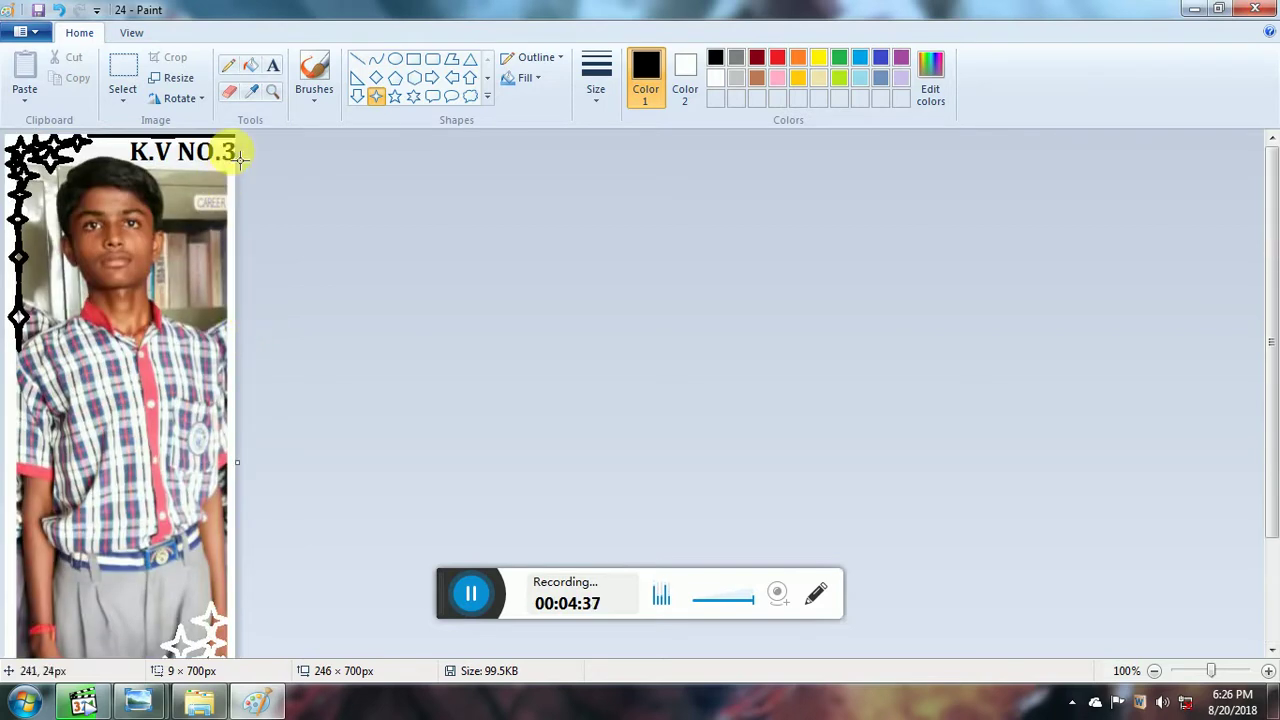
drag(242, 146, 245, 333)
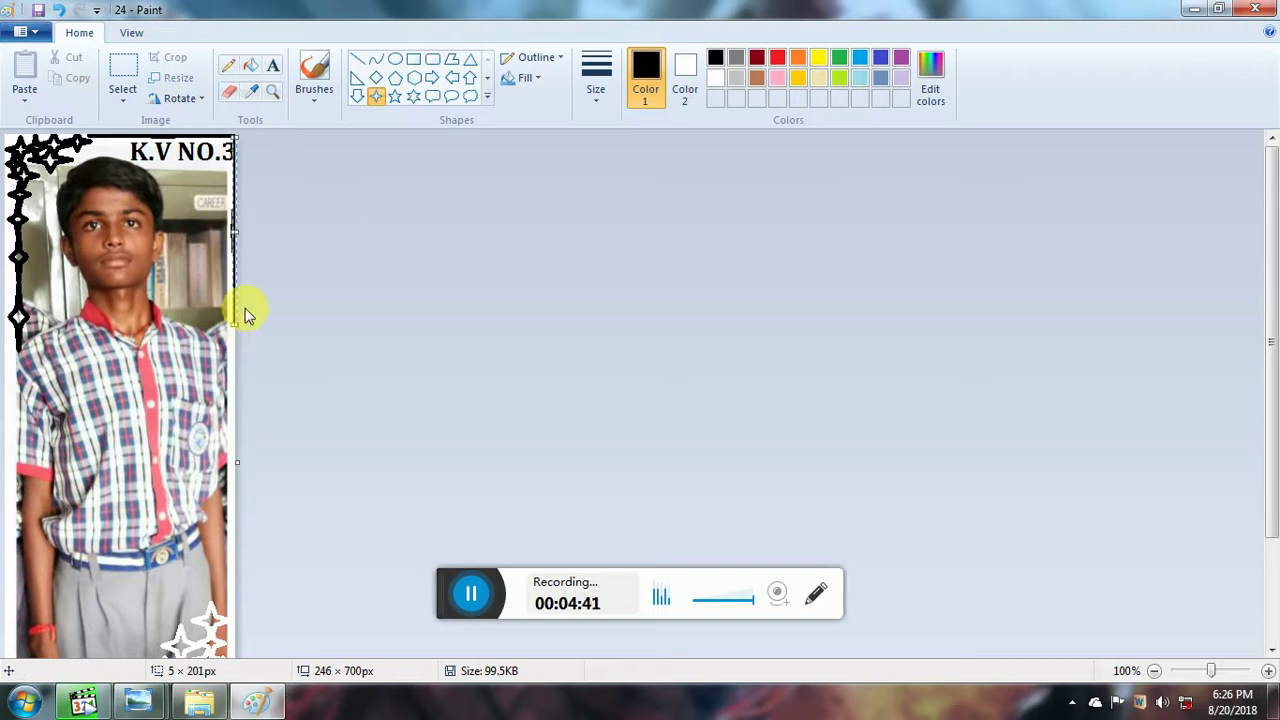
scroll(245, 322, down, 3)
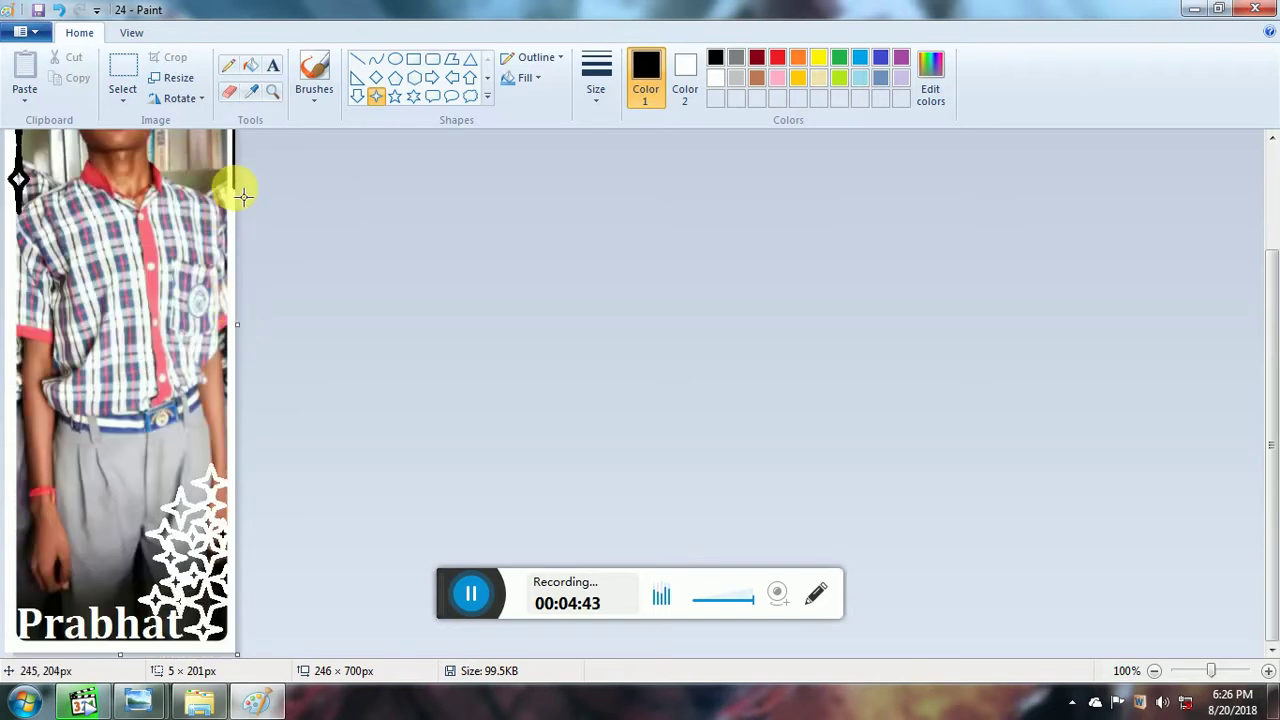
drag(243, 197, 243, 335)
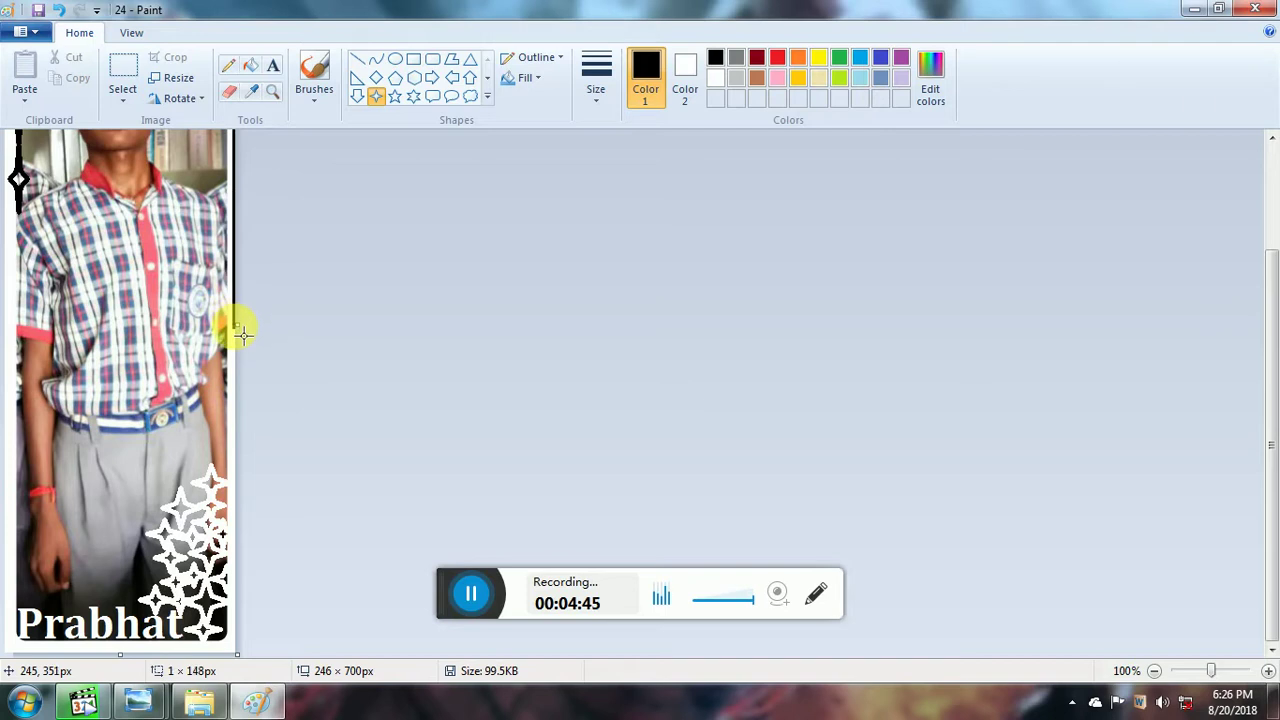
drag(243, 181, 238, 348)
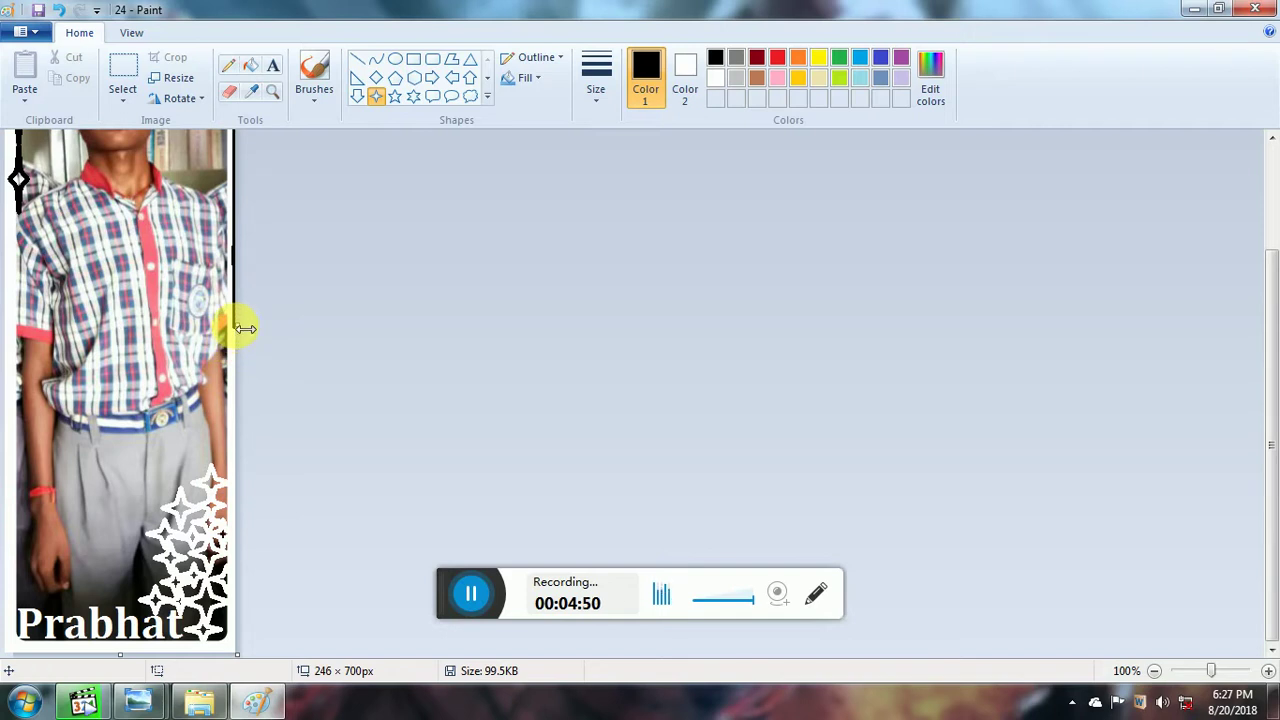
drag(239, 324, 243, 657)
click(205, 373)
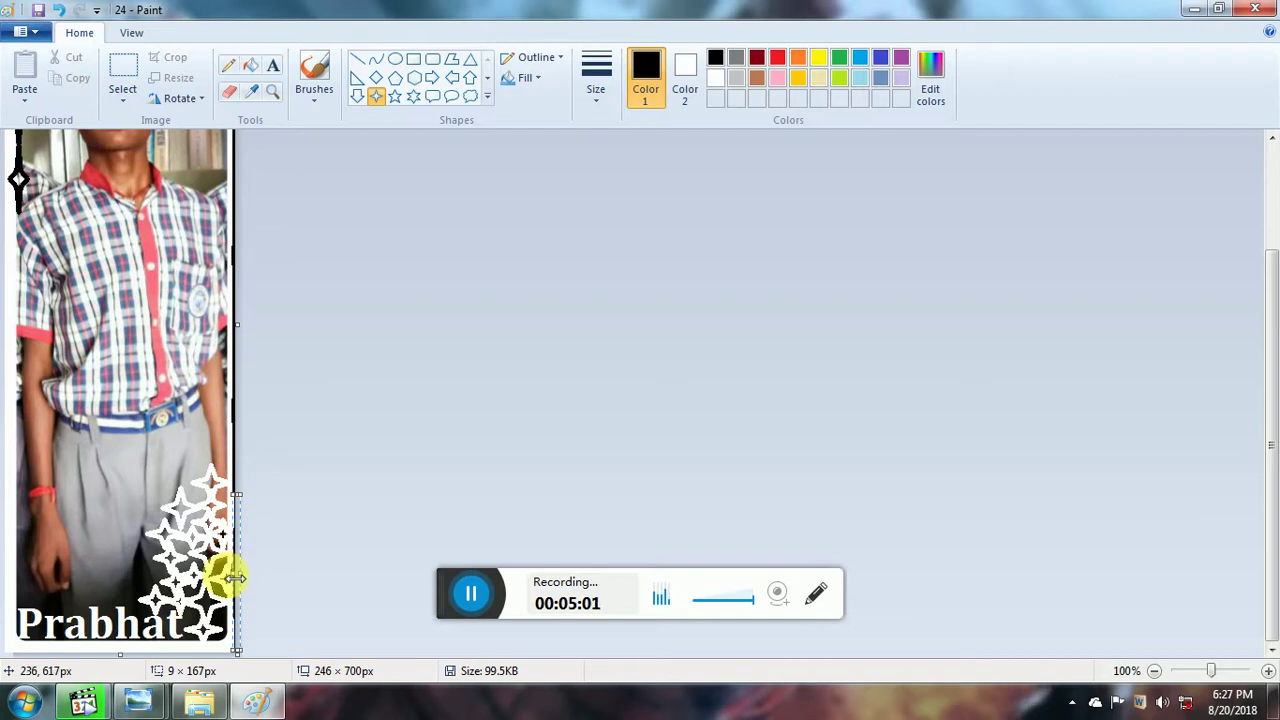
click(175, 467)
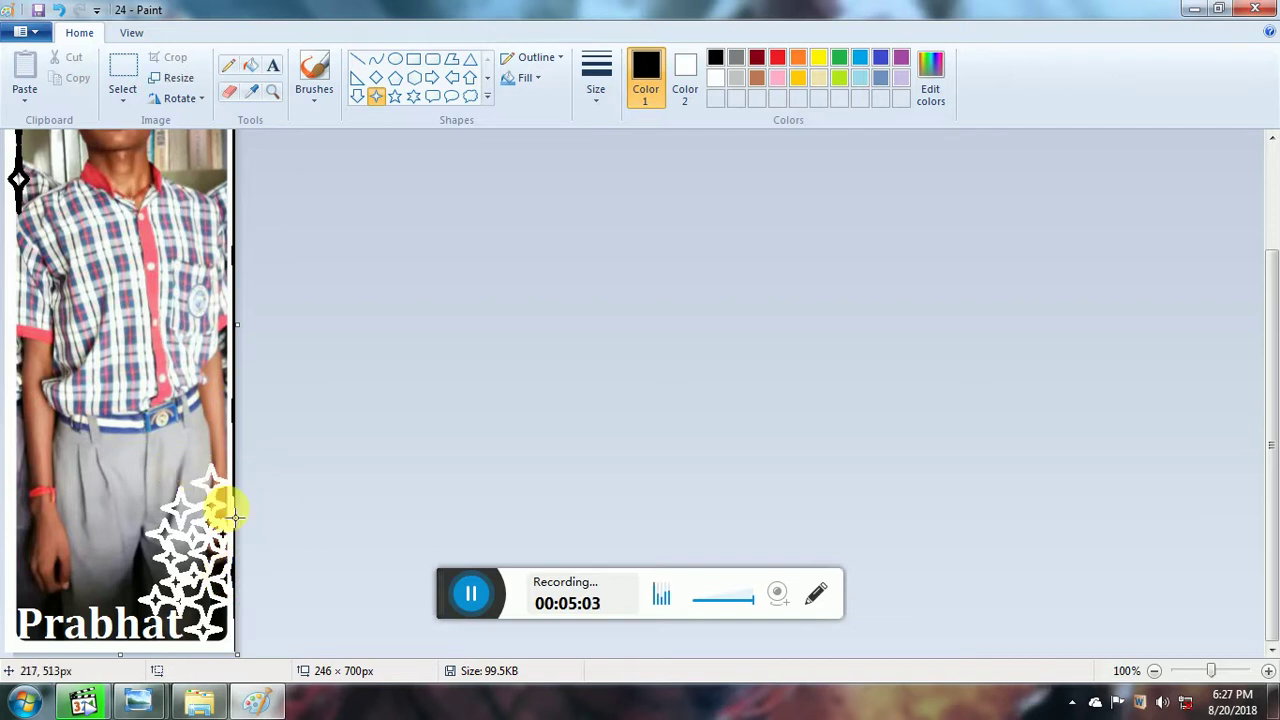
drag(240, 499, 243, 661)
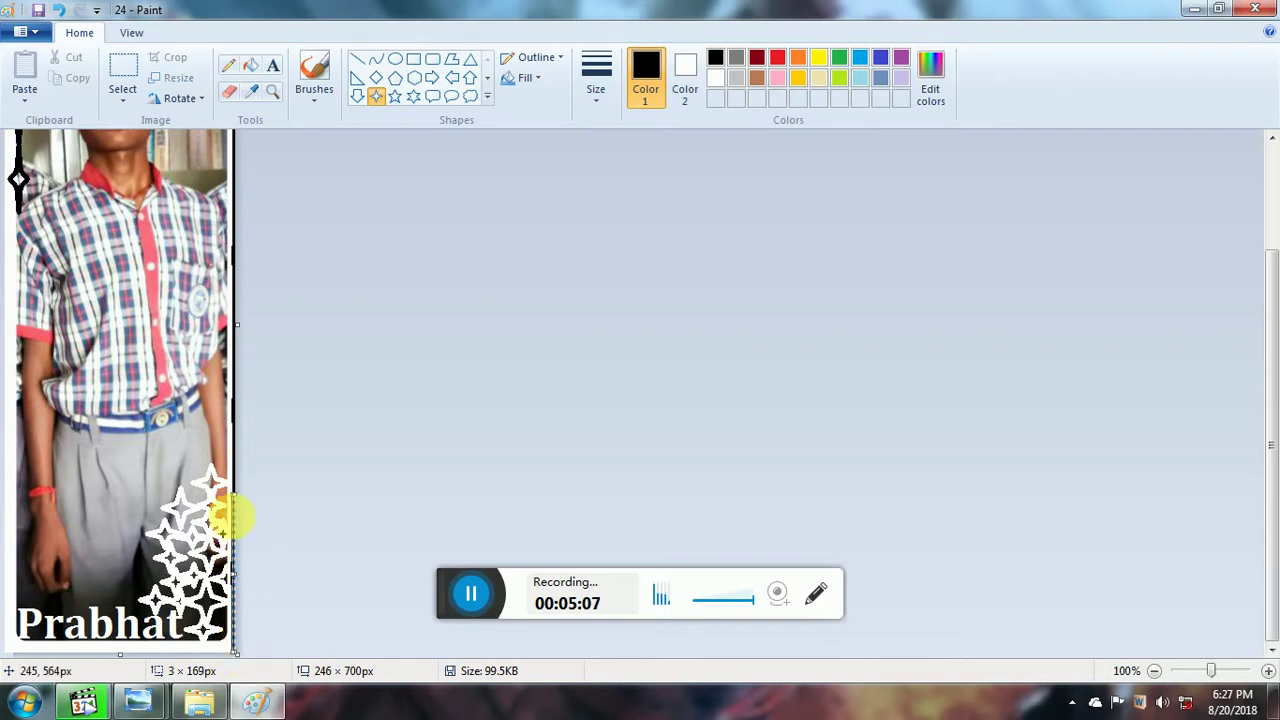
click(200, 455)
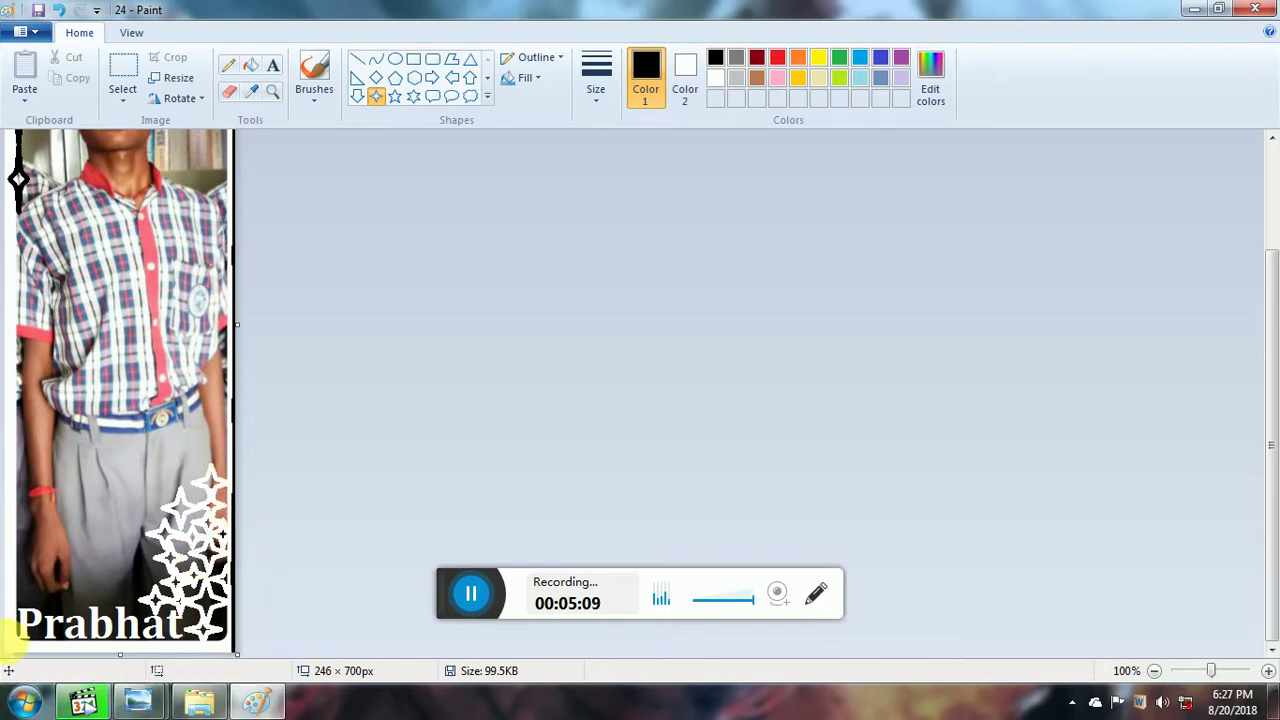
Draw a flattened black four-point star about 241 × 6 px as a border line along the photo's bottom edge.
drag(14, 654, 240, 662)
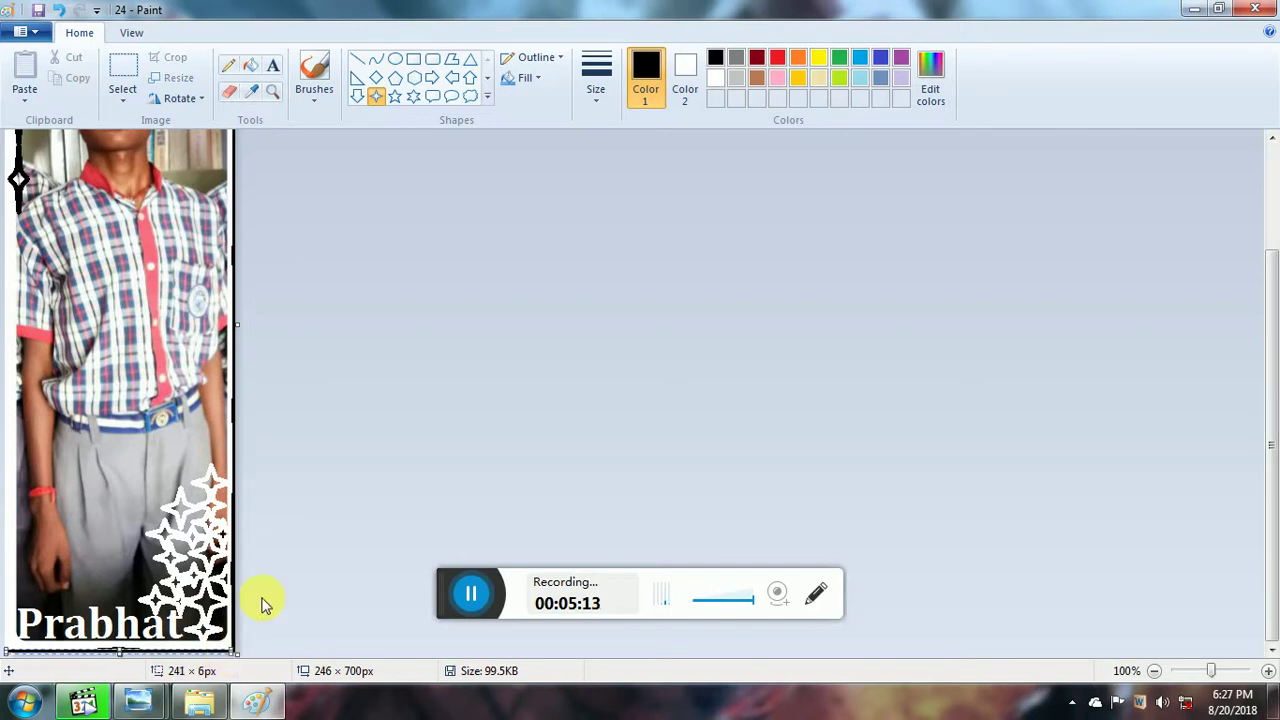
click(307, 586)
click(470, 593)
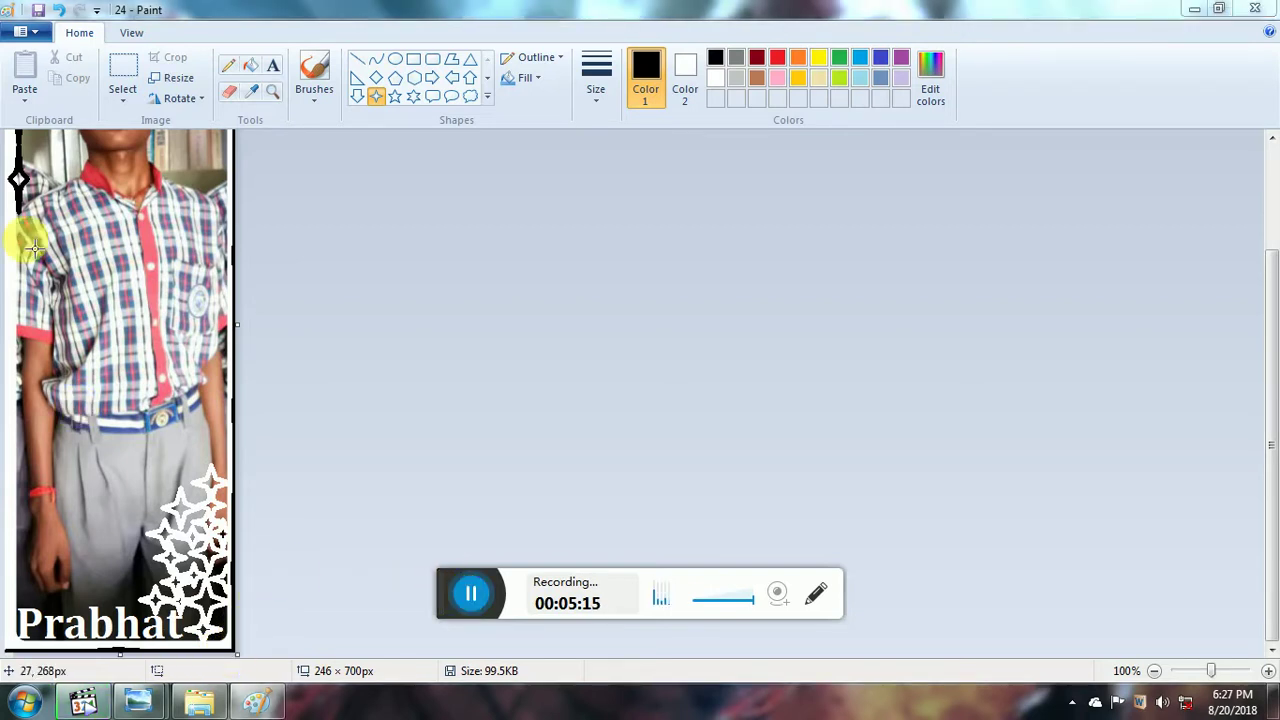
Extend the black left border down to the photo's bottom corner with thin stretched stars, the lowest about 9 × 271 px.
drag(20, 207, 18, 654)
click(44, 335)
mouse_move(18, 525)
mouse_down()
mouse_move(44, 538)
mouse_move(22, 535)
mouse_up()
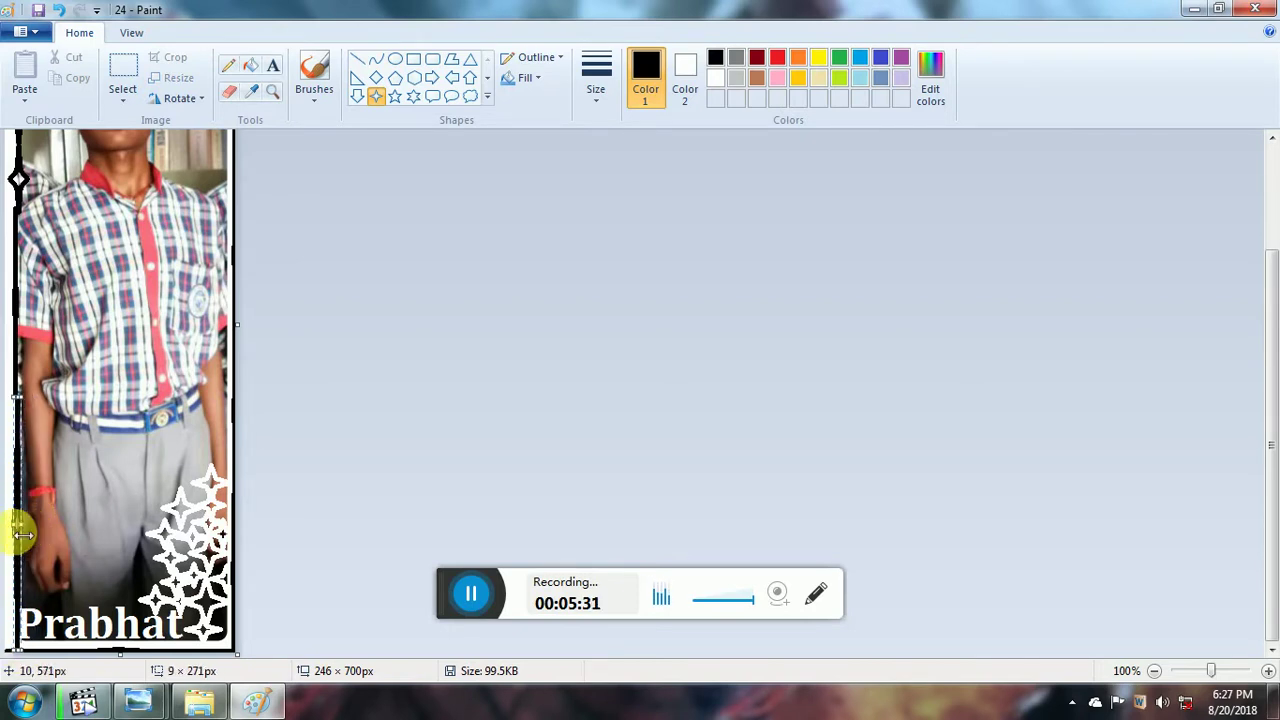
click(58, 497)
Draw two small red four-point stars on the lower left border beside the arm, the lower one about 14 × 22 px.
scroll(67, 371, up, 3)
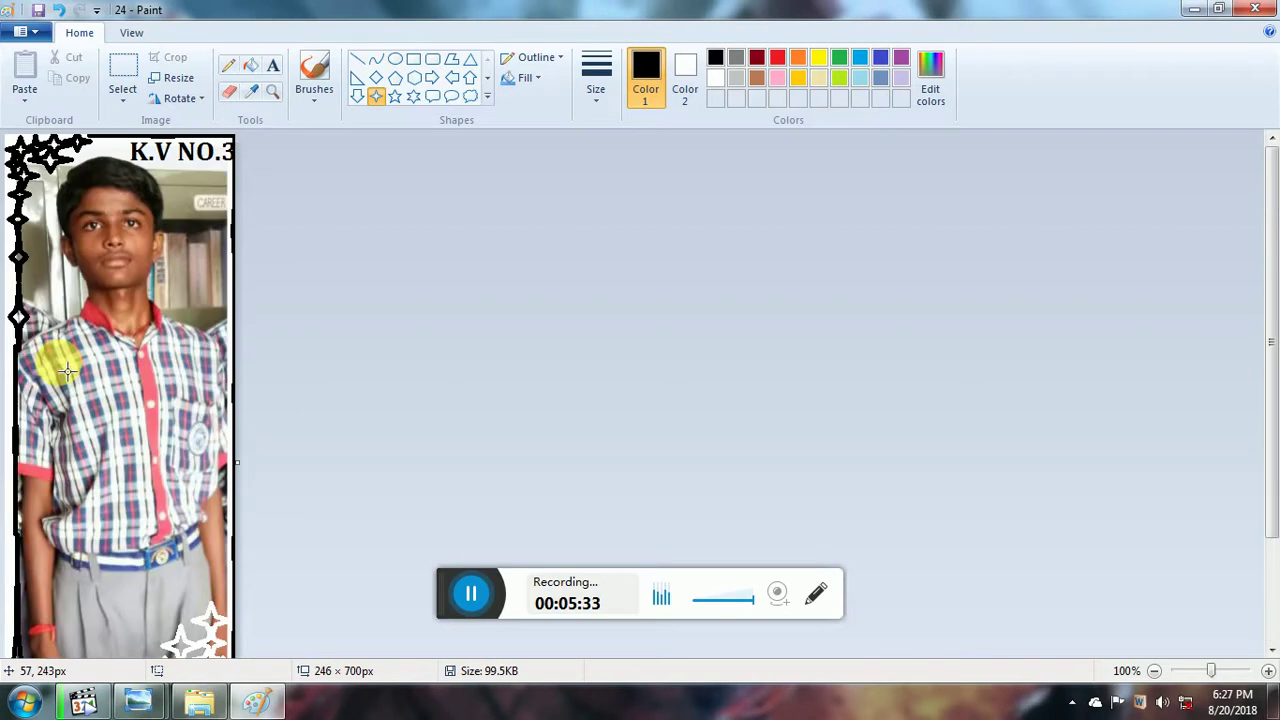
scroll(67, 362, down, 3)
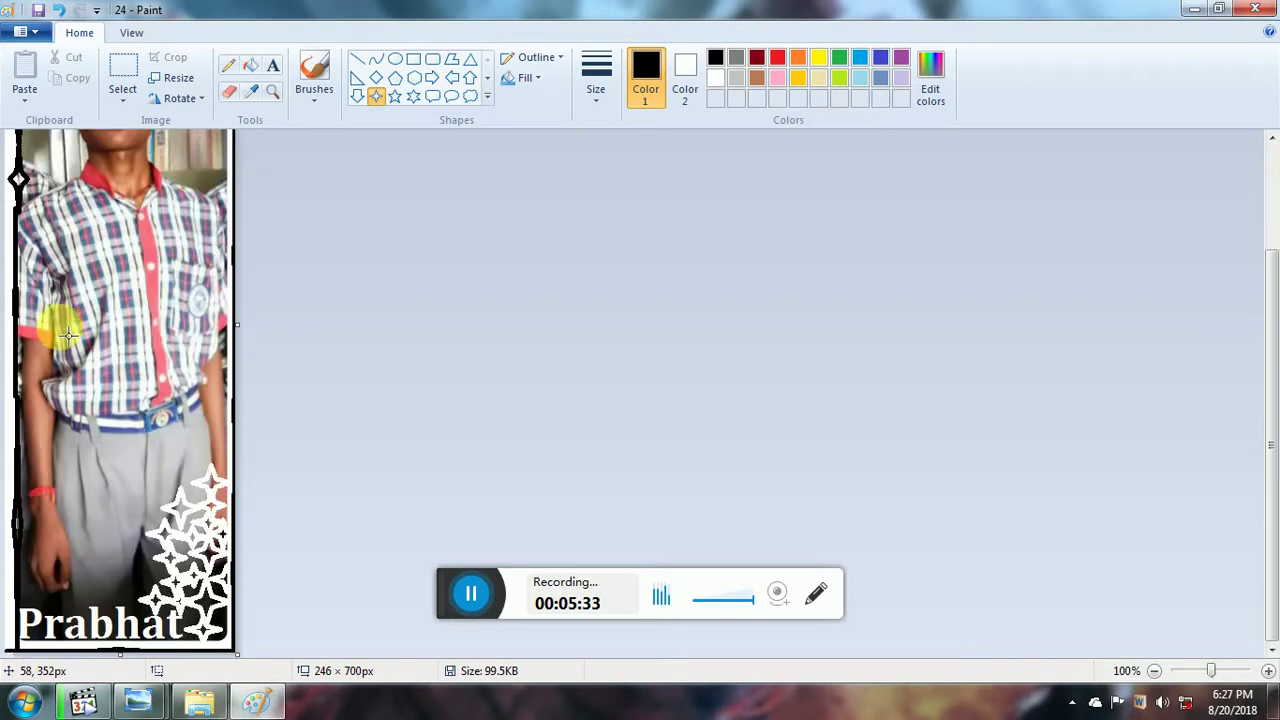
click(777, 60)
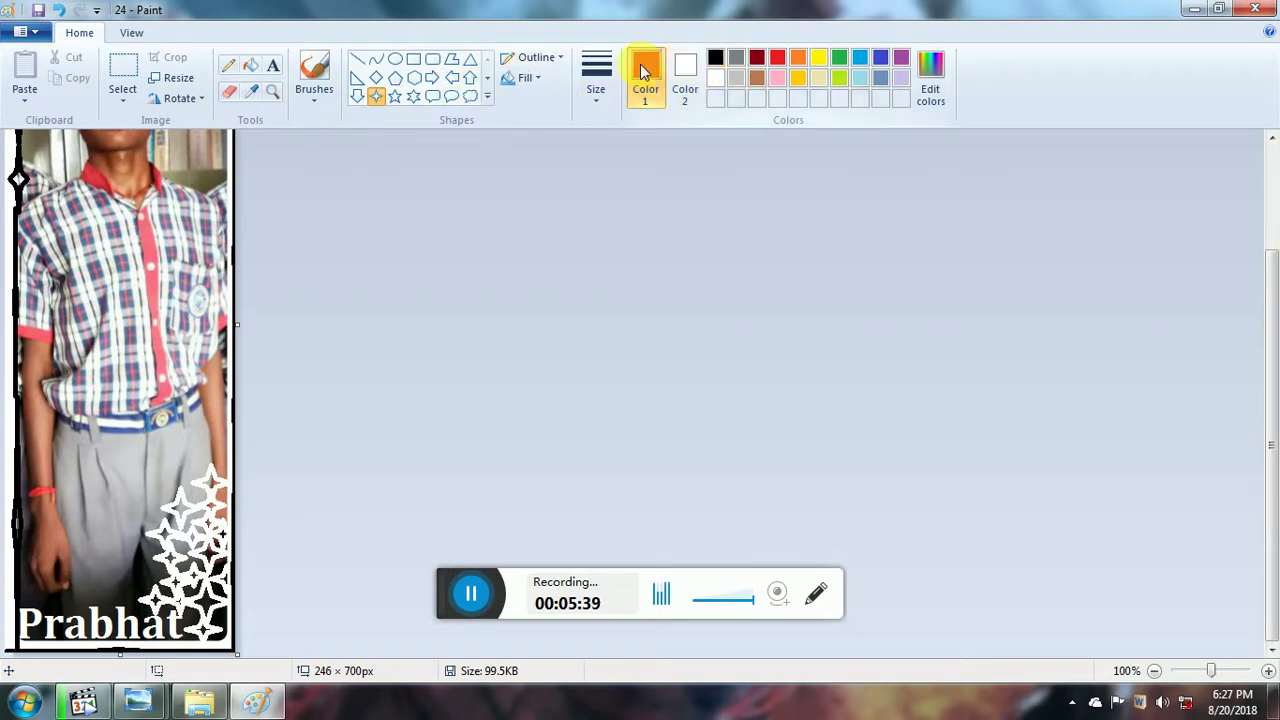
mouse_move(17, 424)
mouse_down()
mouse_move(34, 448)
mouse_move(27, 466)
mouse_up()
click(12, 402)
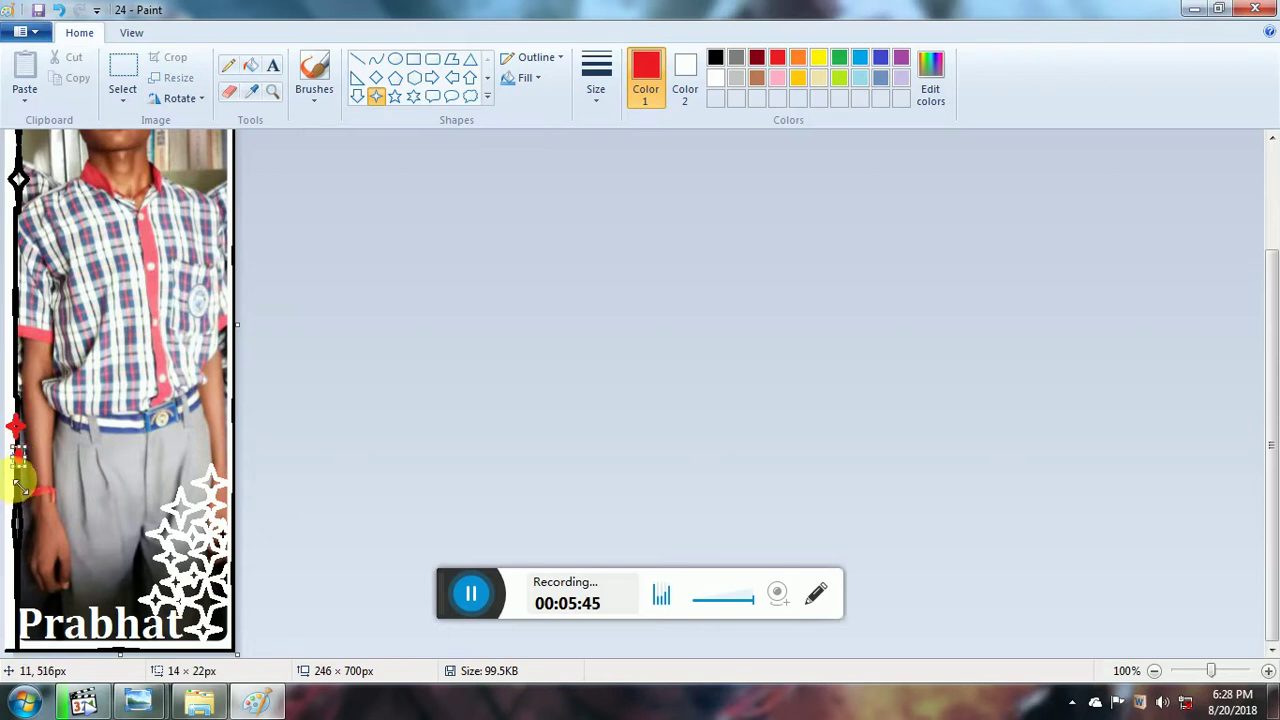
Draw a light blue four-point star about 34 × 32 px just below the end of the "K.V NO.3" text.
scroll(85, 403, up, 3)
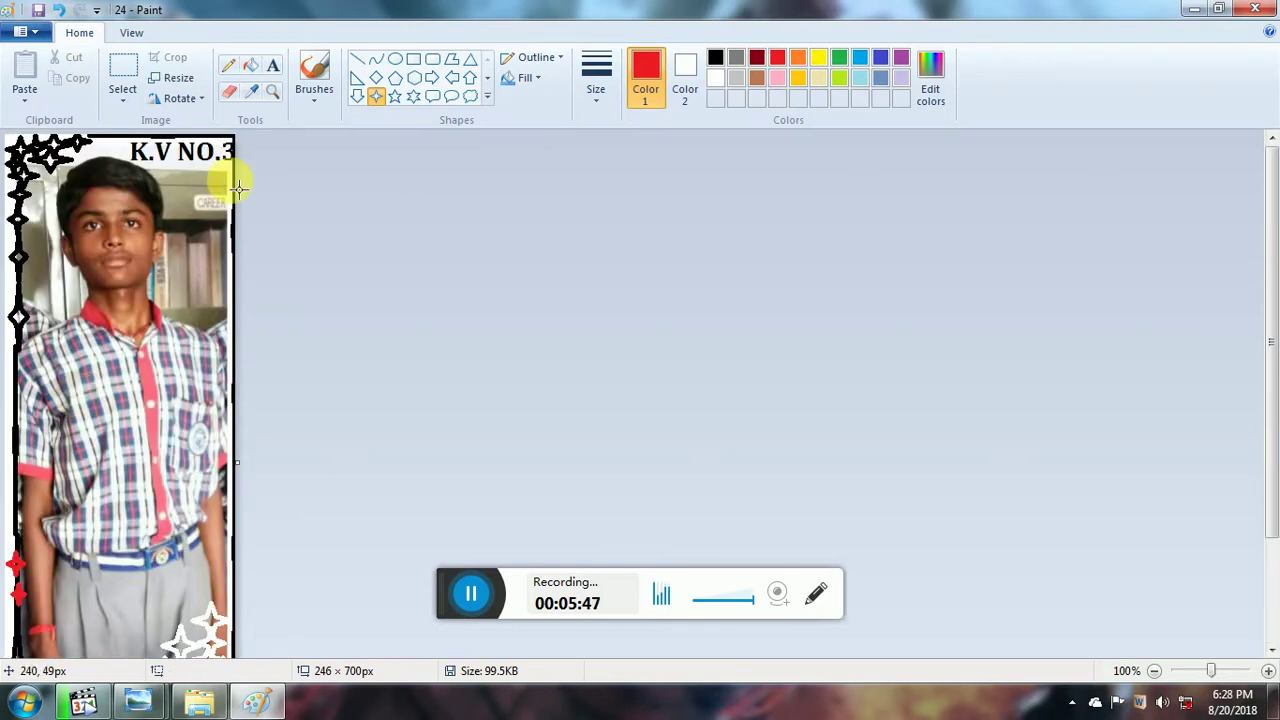
click(860, 58)
drag(218, 170, 241, 196)
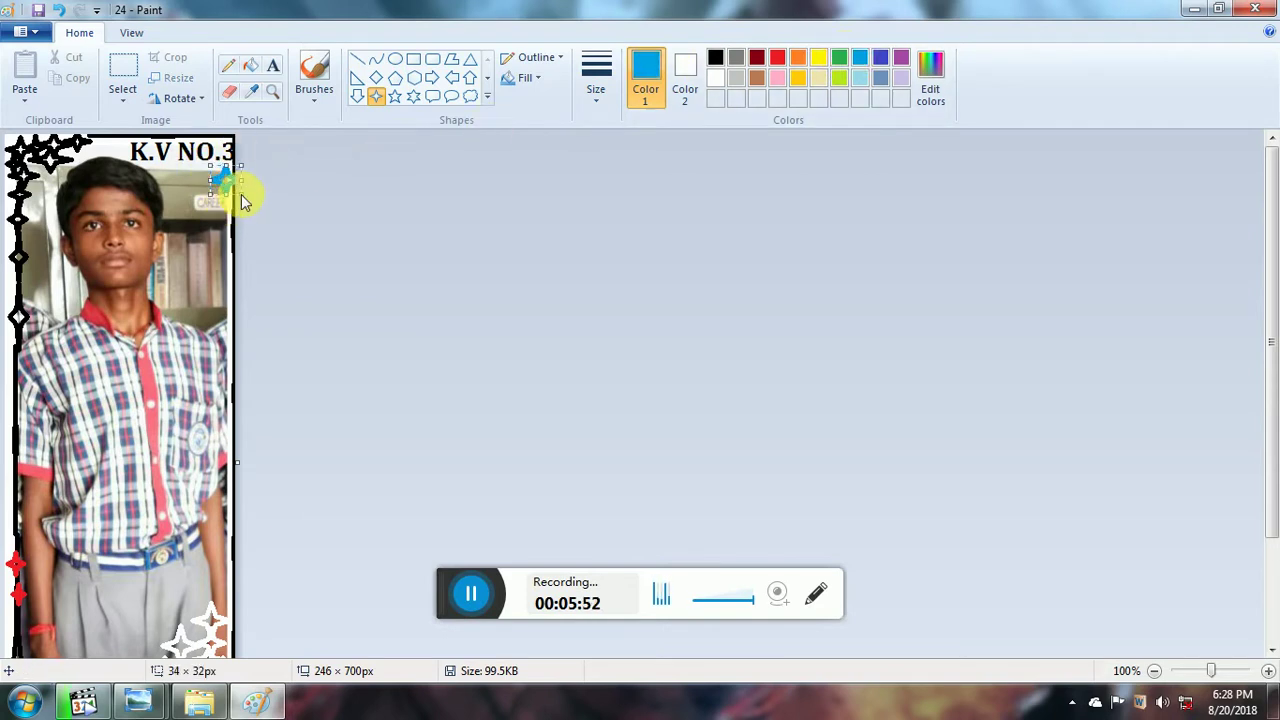
click(226, 206)
Close the decorated photo, saving the changes to 24.jpg.
scroll(378, 300, down, 3)
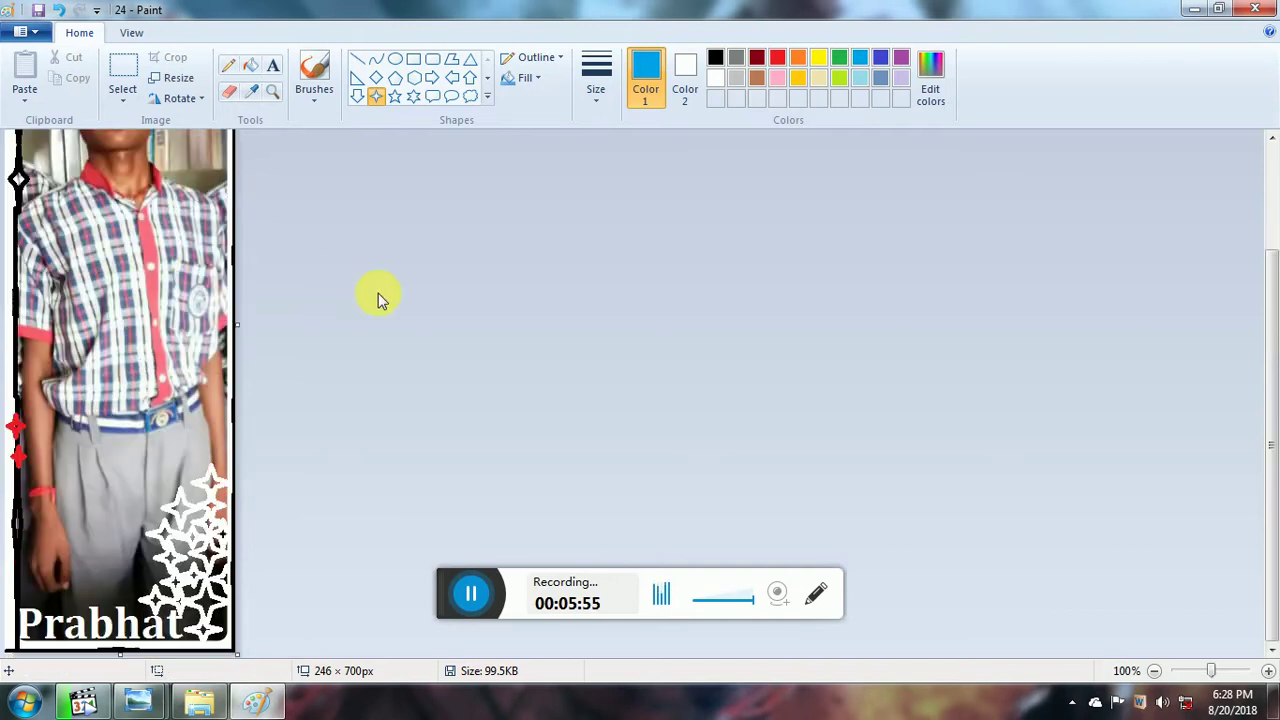
scroll(388, 317, up, 3)
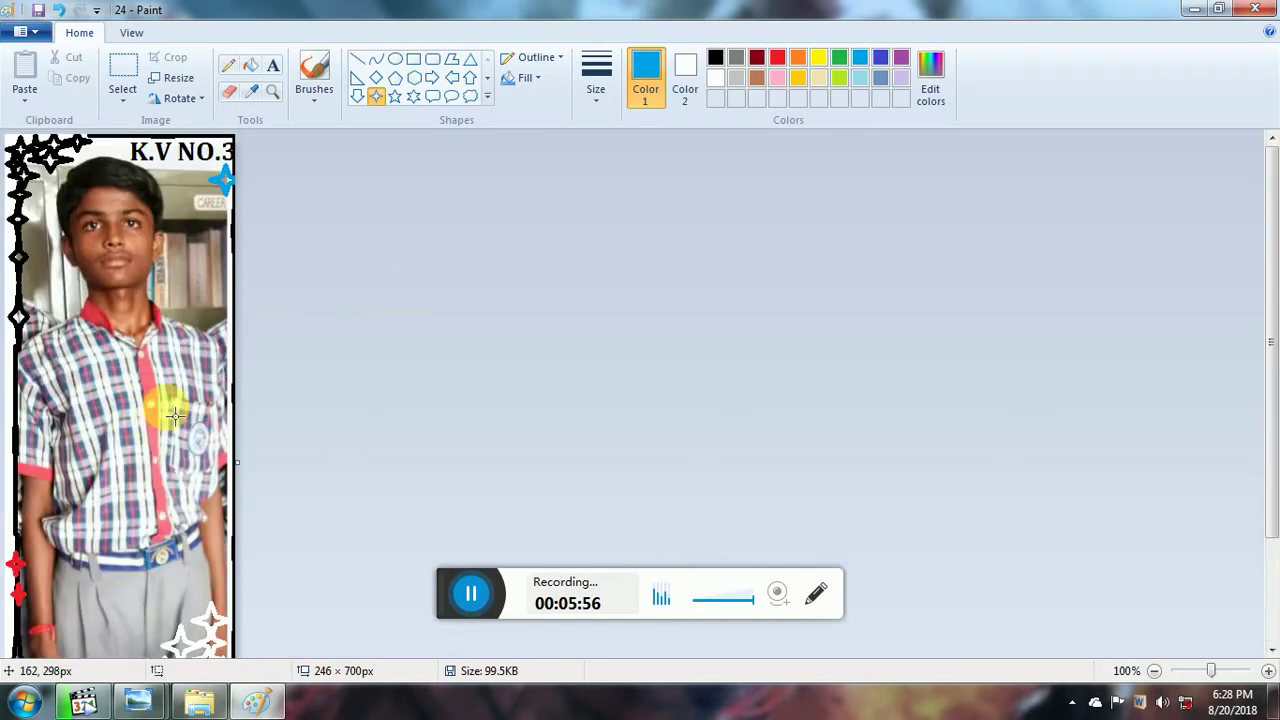
click(1255, 10)
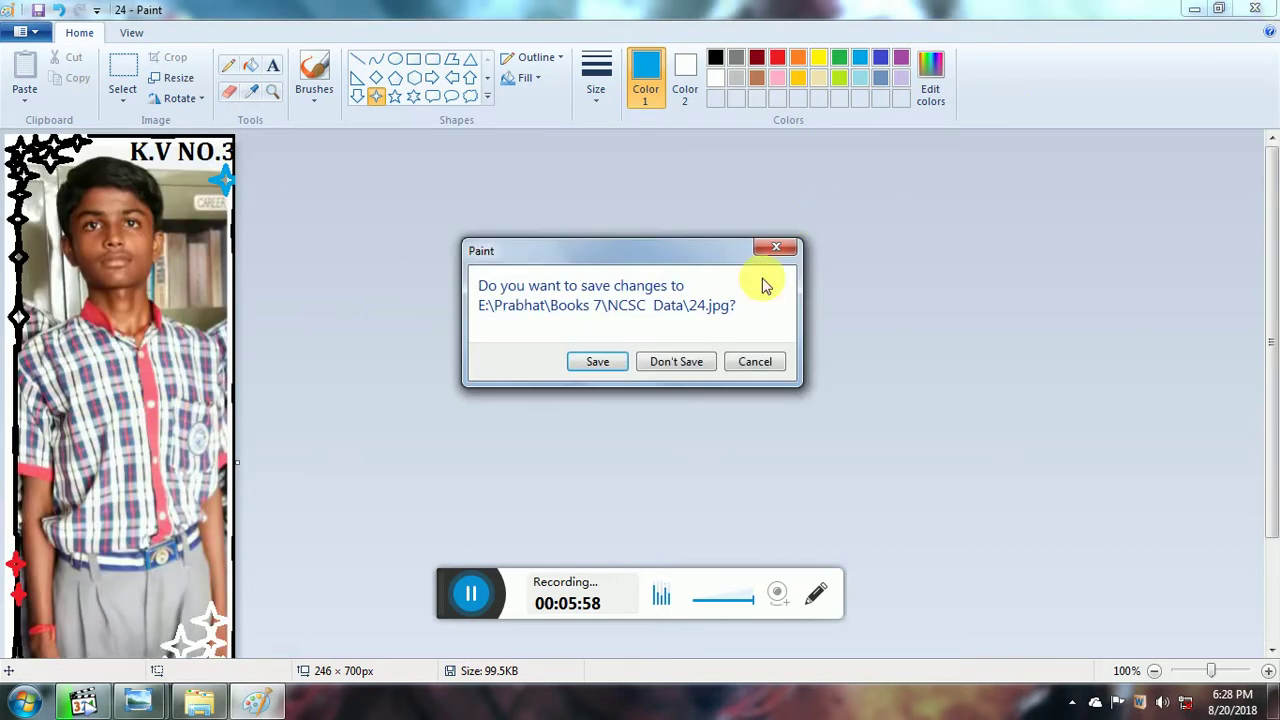
click(598, 362)
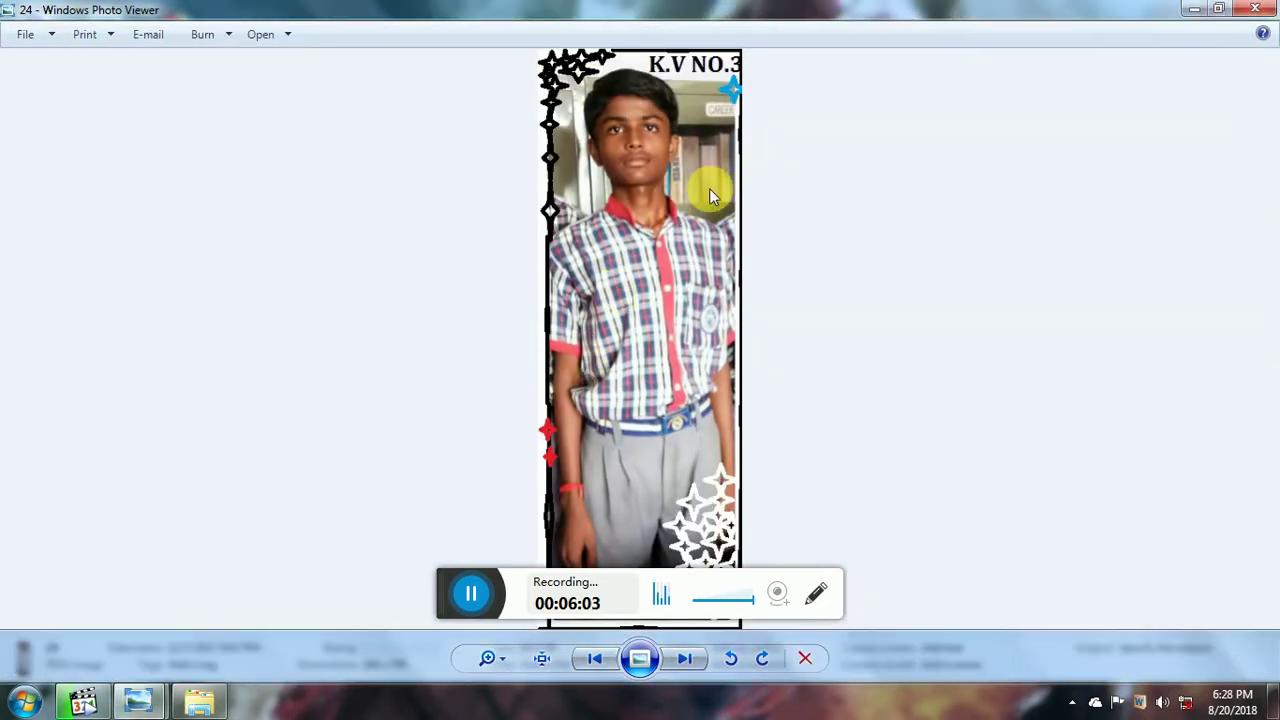
Zoom in on the saved photo 24 in Windows Photo Viewer to inspect the decorations, and close the viewer.
scroll(709, 188, up, 1)
mouse_move(697, 195)
mouse_down()
mouse_move(687, 358)
mouse_move(712, 182)
mouse_up()
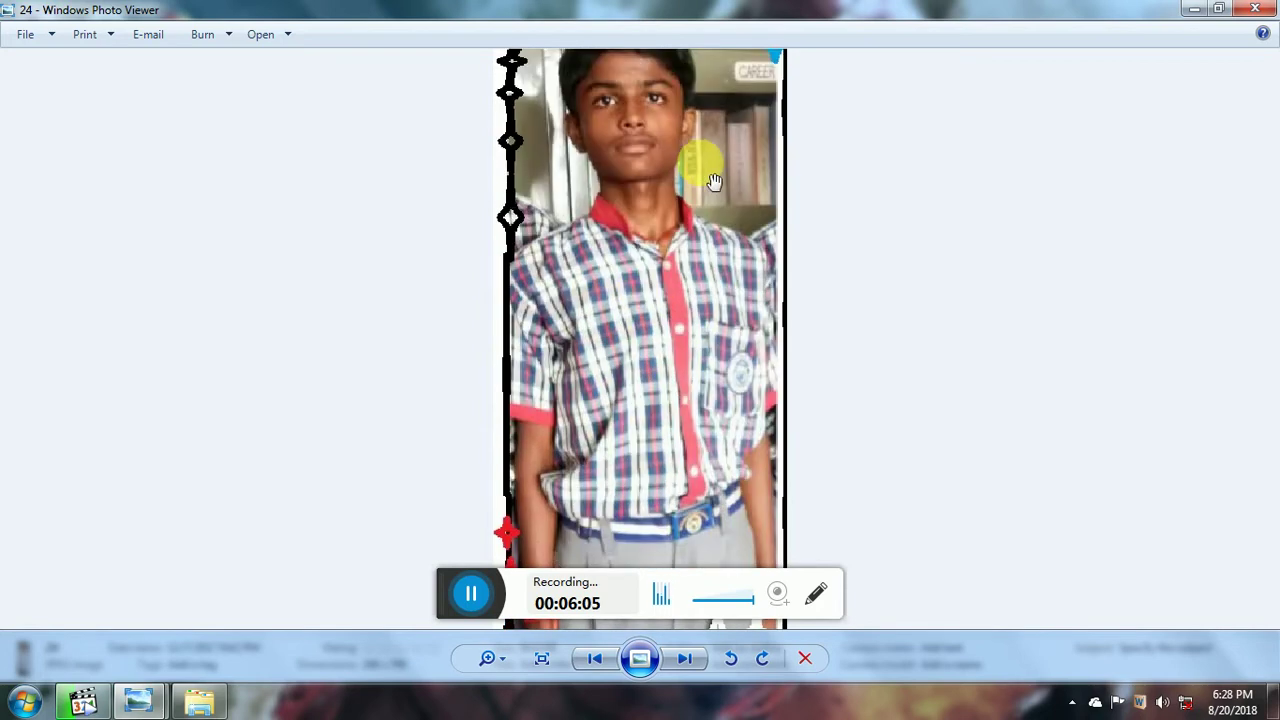
click(1256, 9)
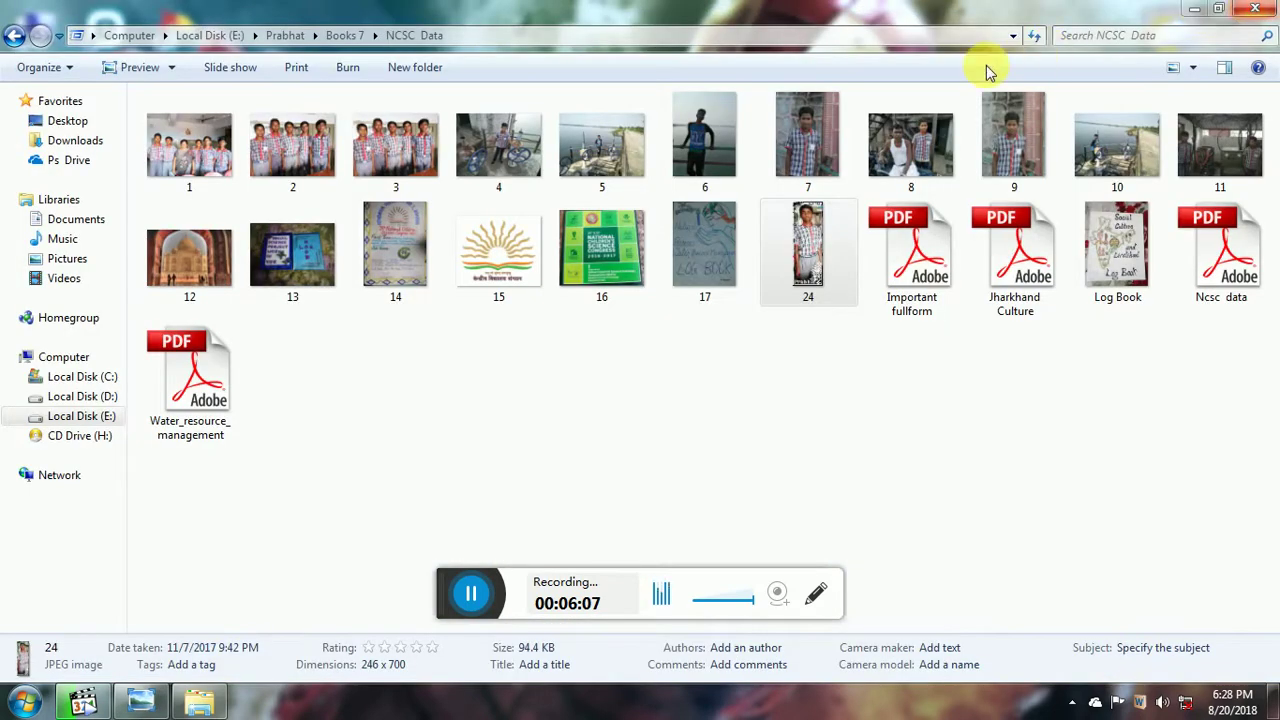
Close the NCSC Data folder and switch to the Windows Photo Viewer window with the YouTube subscribe image.
click(1254, 8)
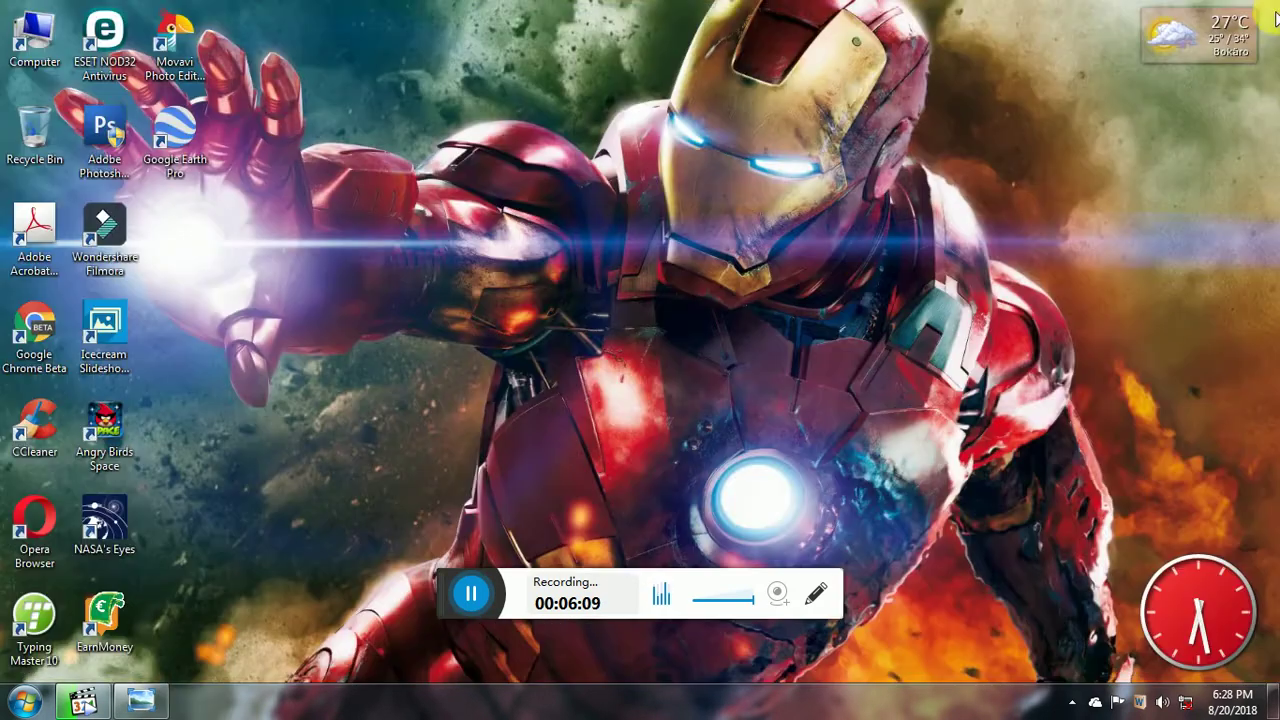
click(141, 700)
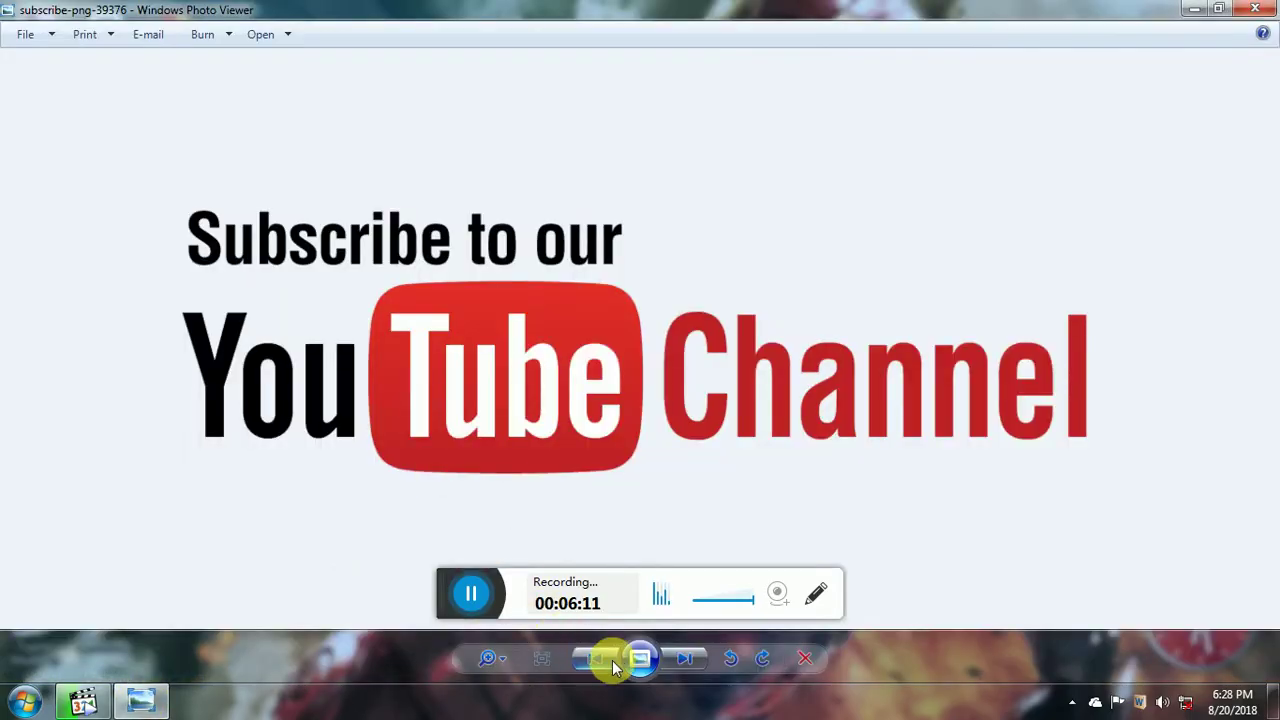